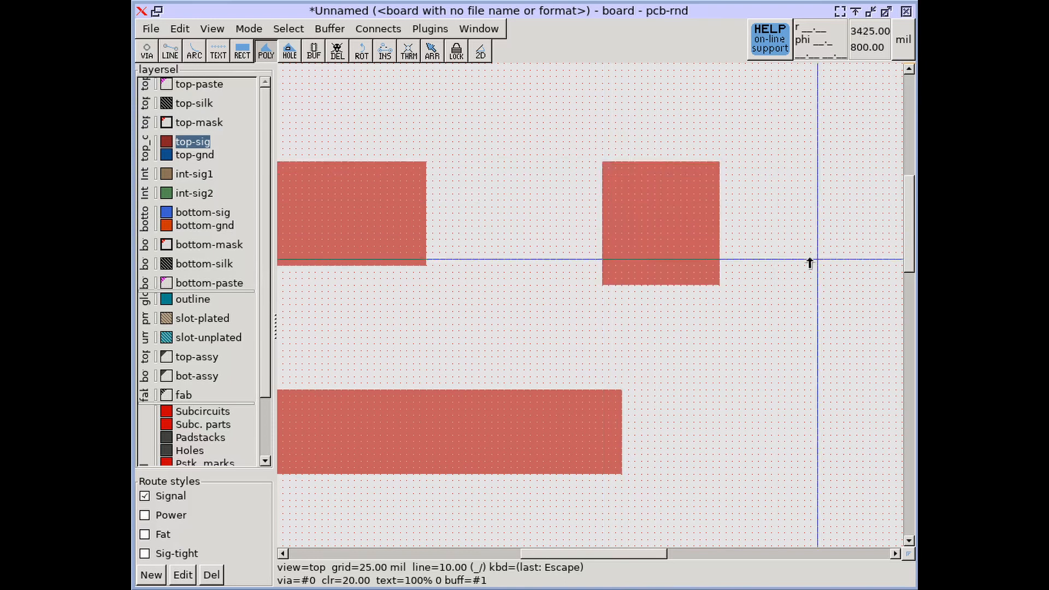
# Step: Draw a right-triangle polygon about 475 mil wide and 575 mil high on top-sig beside the square, enabling free-angle lines before closing it
pyautogui.moveTo(788, 257); pyautogui.dragTo(688, 244, button='middle')
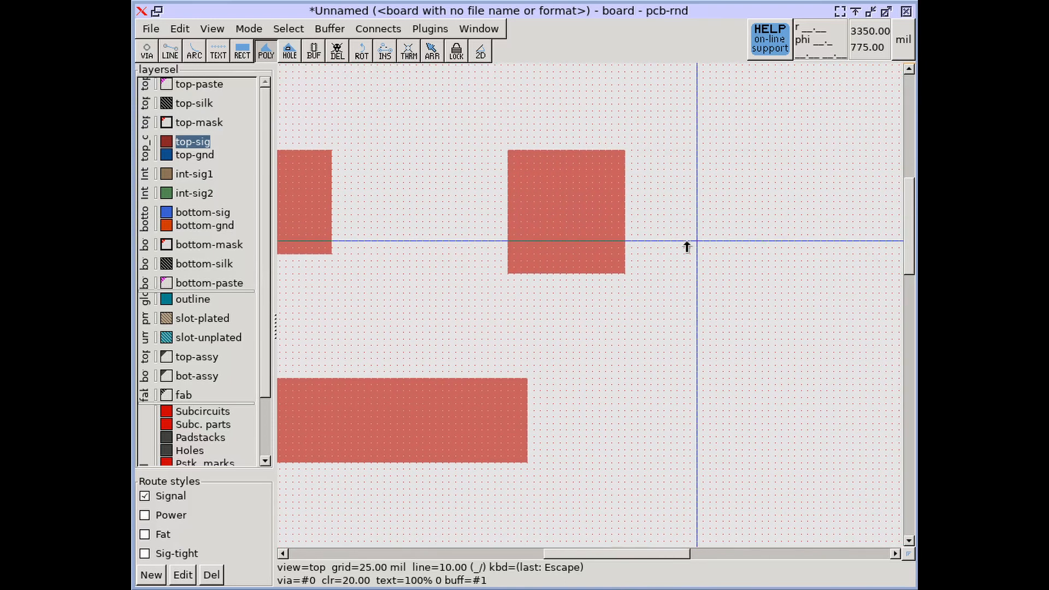
pyautogui.click(704, 176)
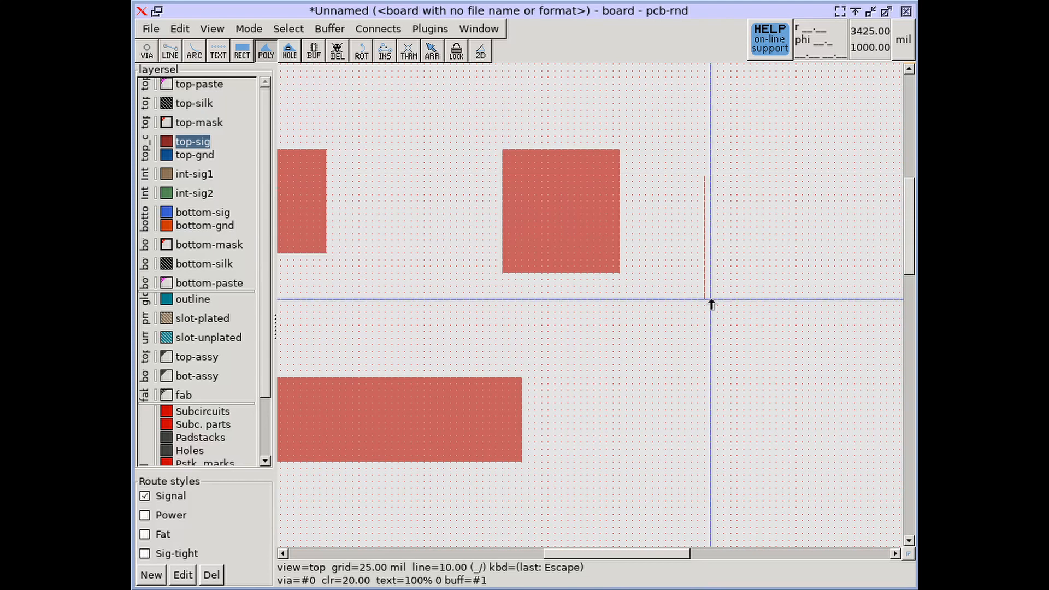
pyautogui.click(704, 324)
pyautogui.click(828, 325)
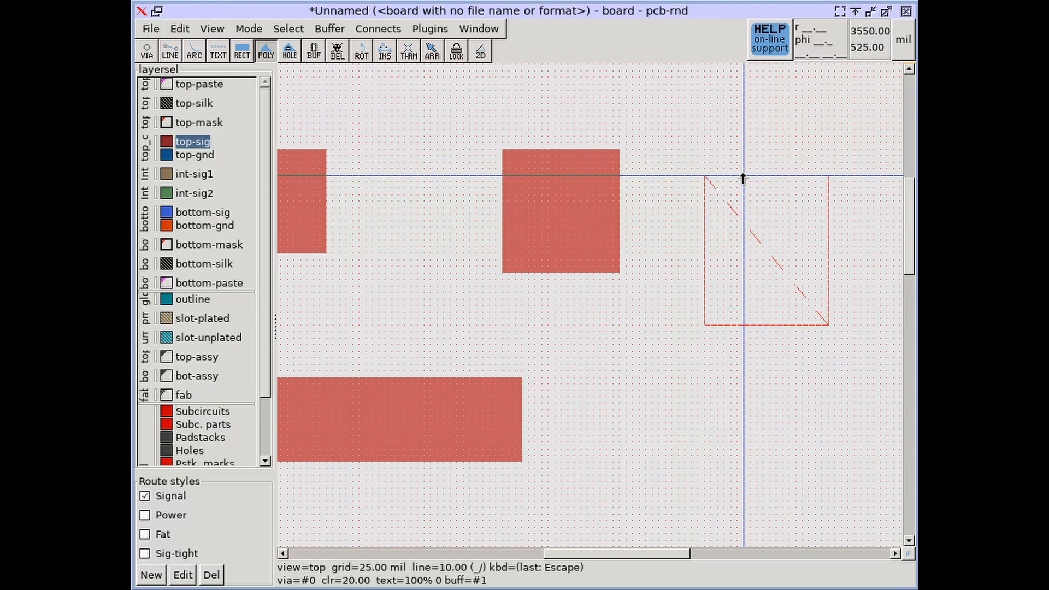
pyautogui.press('m')
pyautogui.press('l')
pyautogui.press('a')
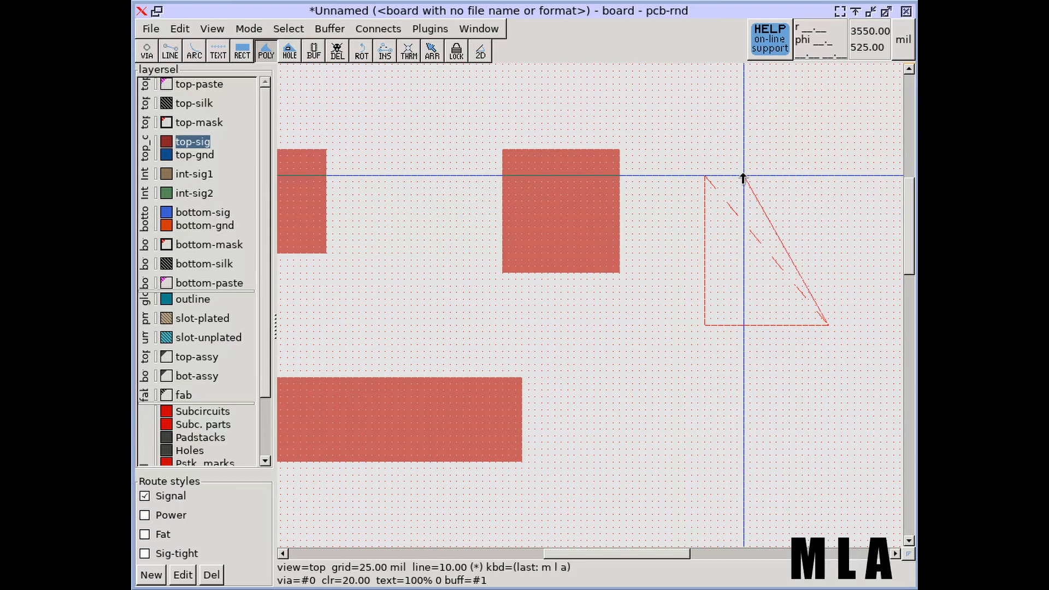
pyautogui.click(708, 179)
# Step: Draw an irregular five-cornered polygon about 625 by 550 mil below the triangle, using free-angle edges
pyautogui.moveTo(723, 412); pyautogui.dragTo(657, 276, button='middle')
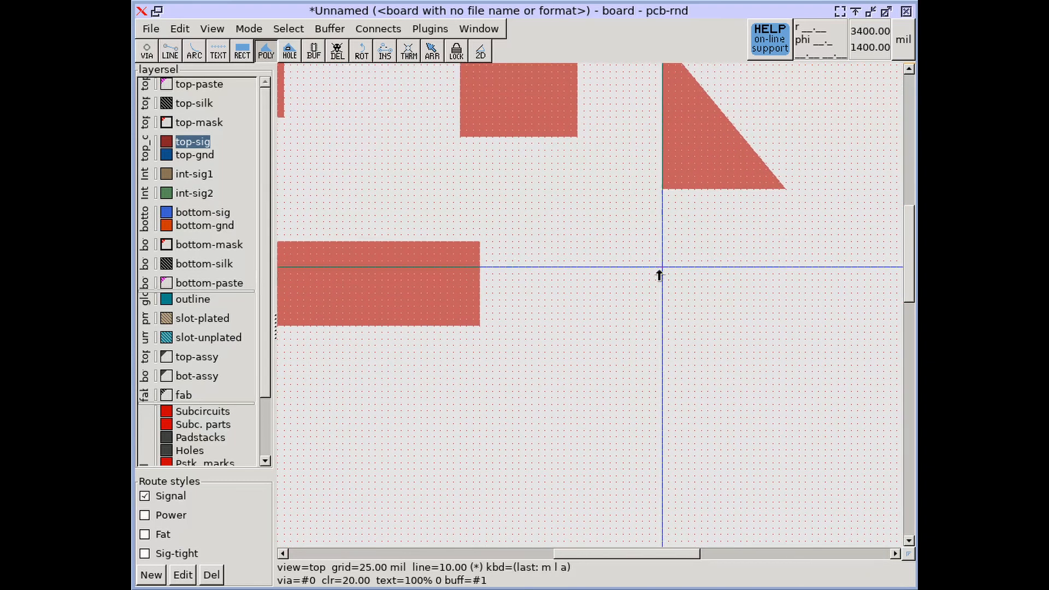
pyautogui.click(622, 268)
pyautogui.click(616, 404)
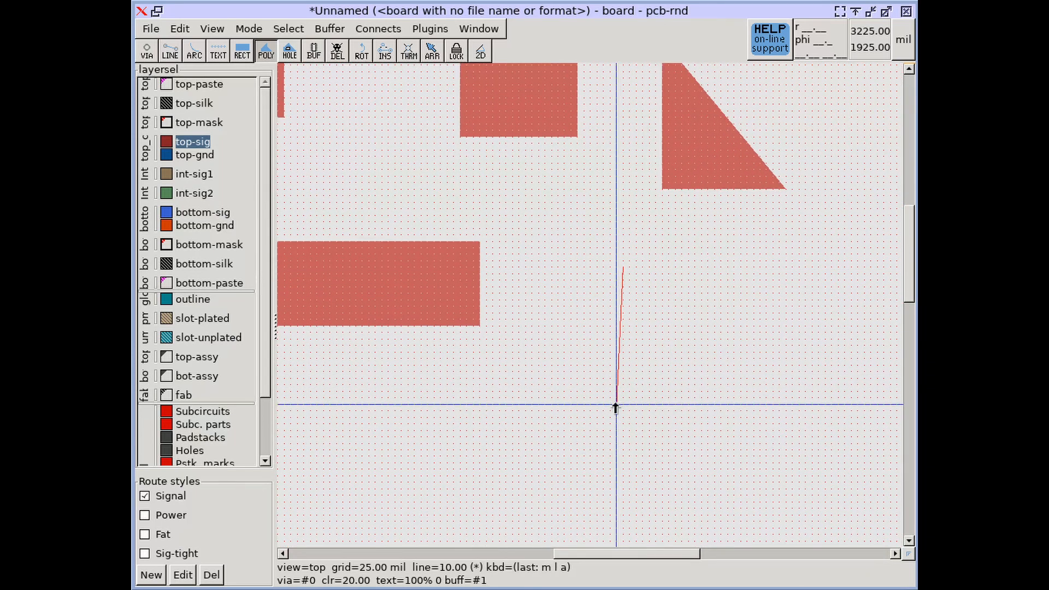
pyautogui.click(722, 409)
pyautogui.click(723, 412)
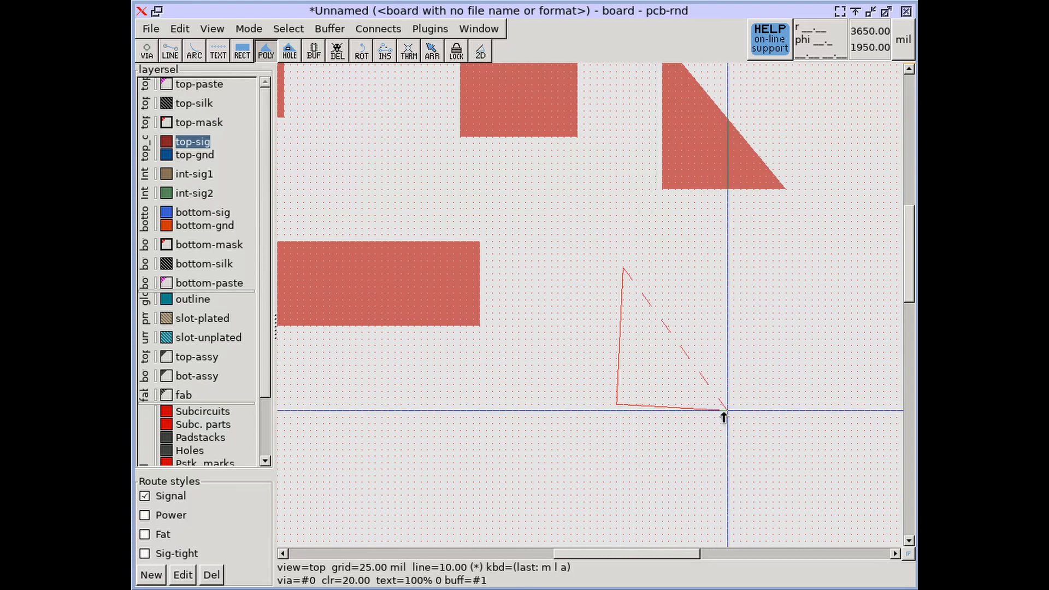
pyautogui.click(778, 341)
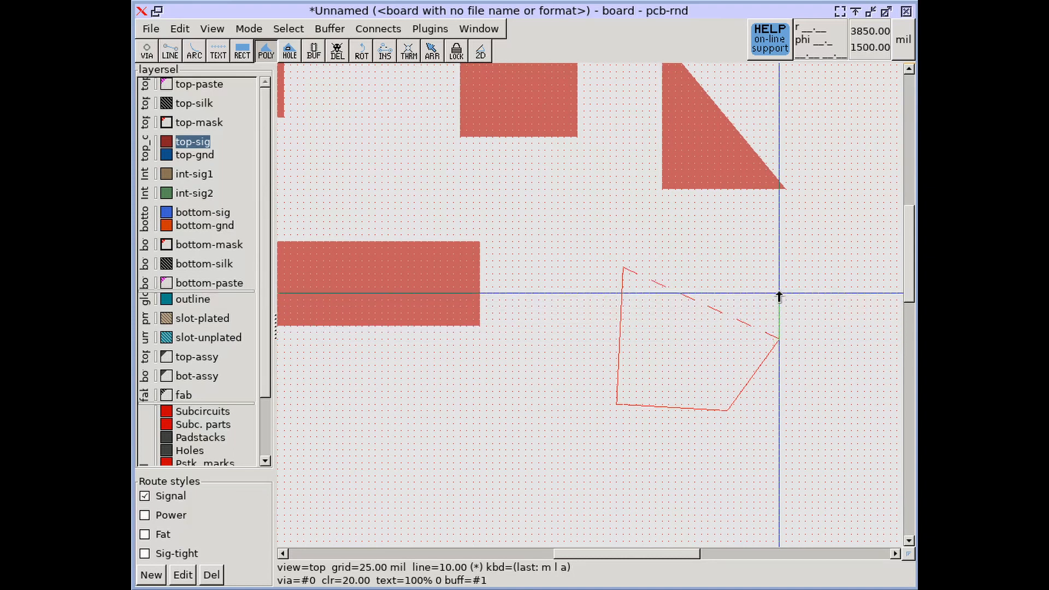
pyautogui.doubleClick(764, 276)
# Step: Draw an irregular four-cornered polygon about 800 by 575 mil below the five-cornered one, and close it from its fourth corner
pyautogui.moveTo(631, 434); pyautogui.dragTo(692, 264, button='middle')
pyautogui.click(572, 329)
pyautogui.click(541, 437)
pyautogui.click(664, 477)
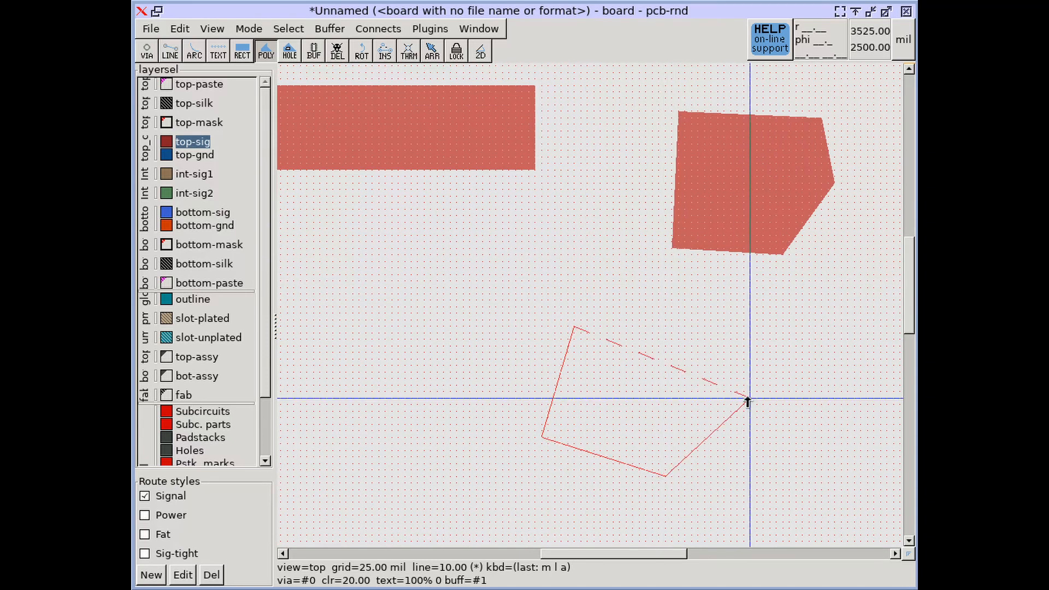
pyautogui.press('p')
pyautogui.press('p')
pyautogui.press('c')
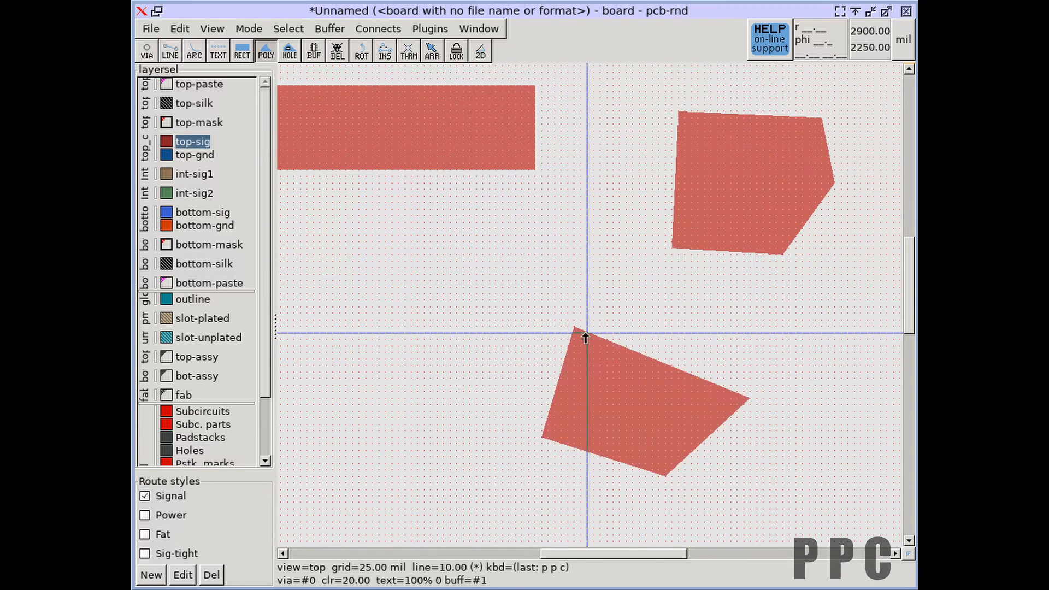
# Step: Cut a four-cornered hole about 175 by 150 mil in the upper-left rectangle, and move the rectangle about 175 mil right and 100 mil down
pyautogui.scroll(-2, 585, 333)
pyautogui.moveTo(586, 336); pyautogui.dragTo(635, 347, button='middle')
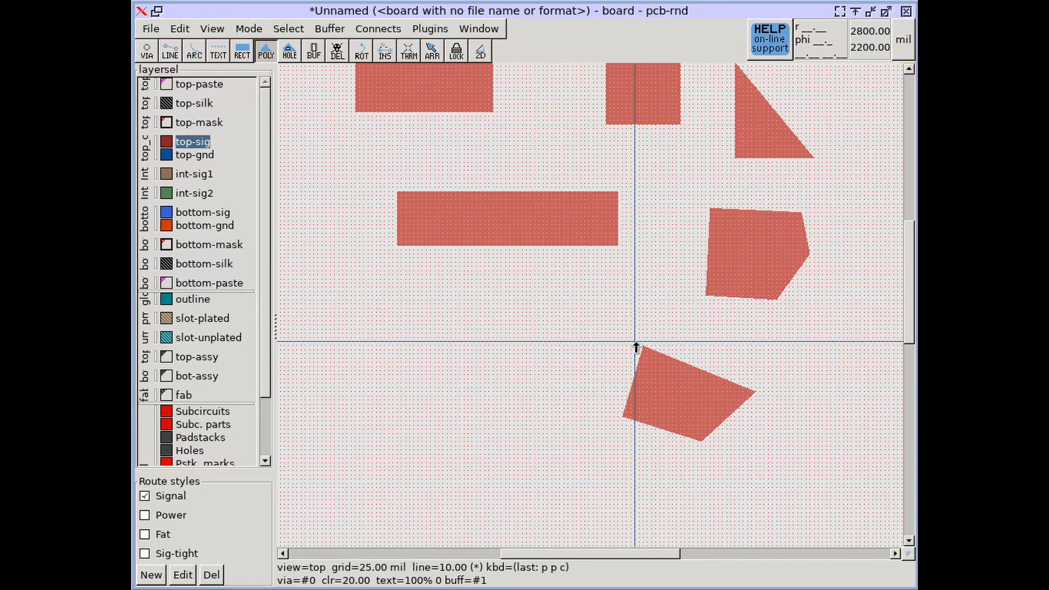
pyautogui.click(285, 55)
pyautogui.moveTo(400, 92); pyautogui.dragTo(444, 281, button='middle')
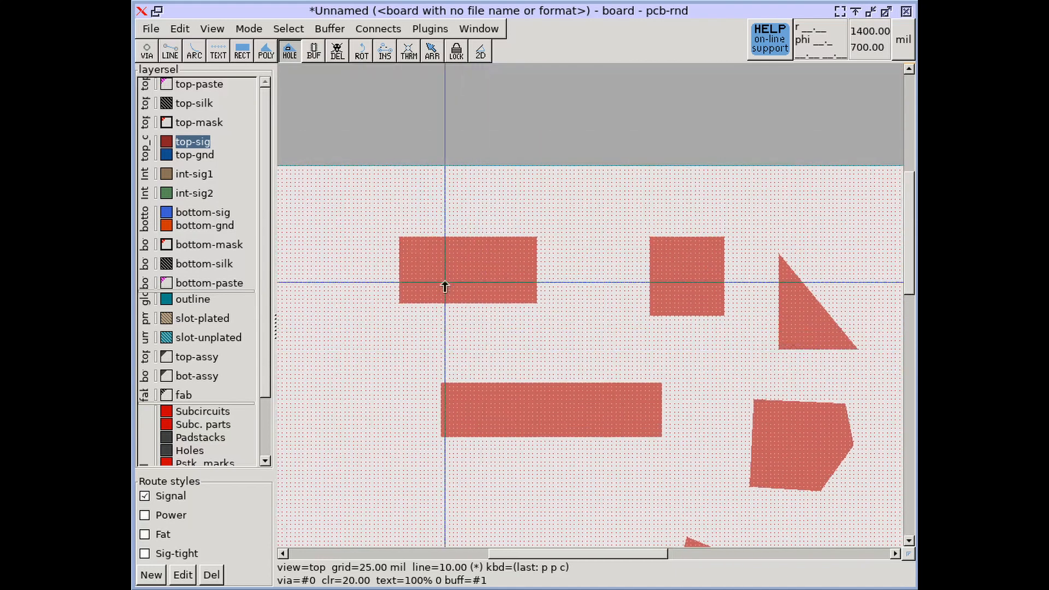
pyautogui.scroll(4, 445, 284)
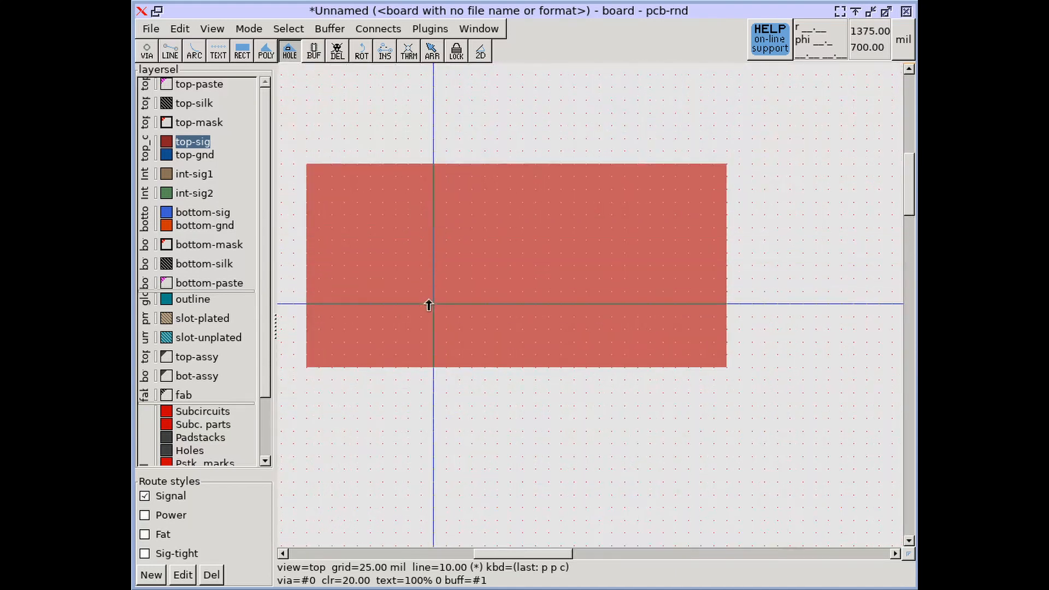
pyautogui.click(512, 304)
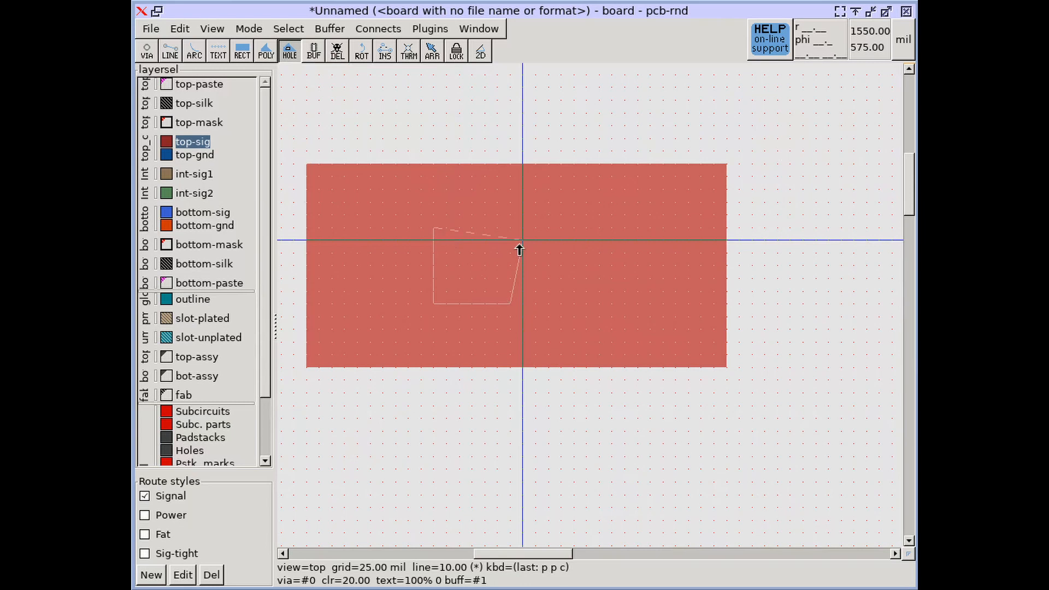
pyautogui.click(519, 239)
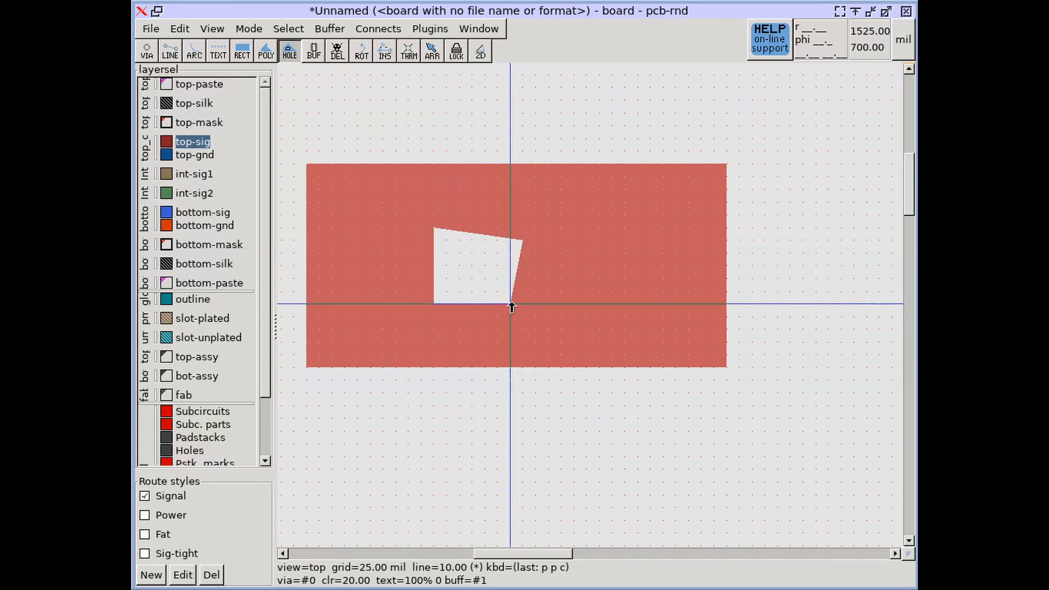
pyautogui.press('F11')
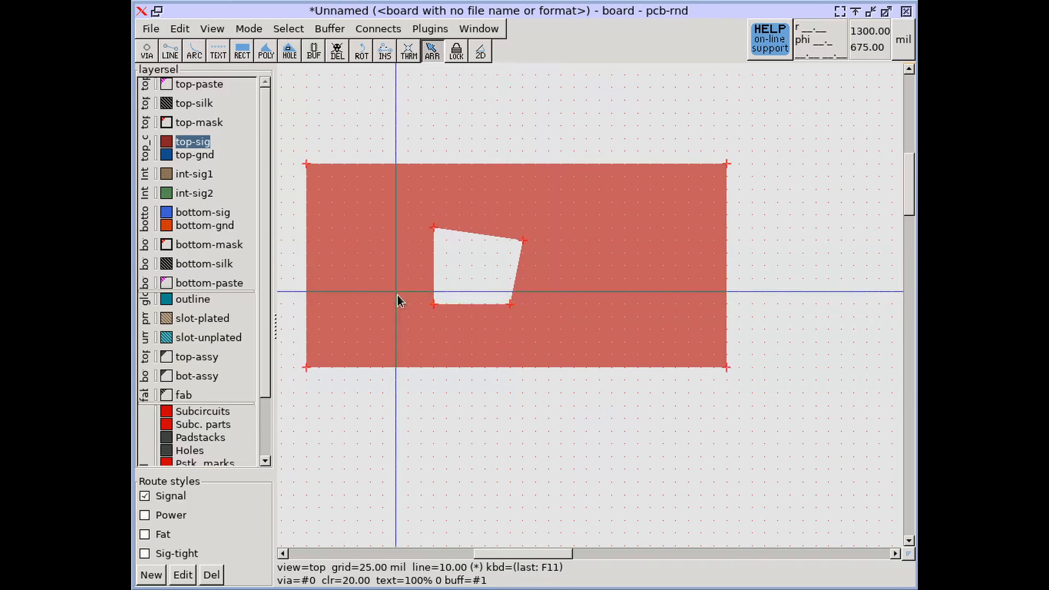
pyautogui.moveTo(380, 282); pyautogui.dragTo(465, 331)
# Step: Draw a narrow rectangle about 75 by 325 mil from above the holed polygon into its hole, and shift it about 25 mil right
pyautogui.click(247, 56)
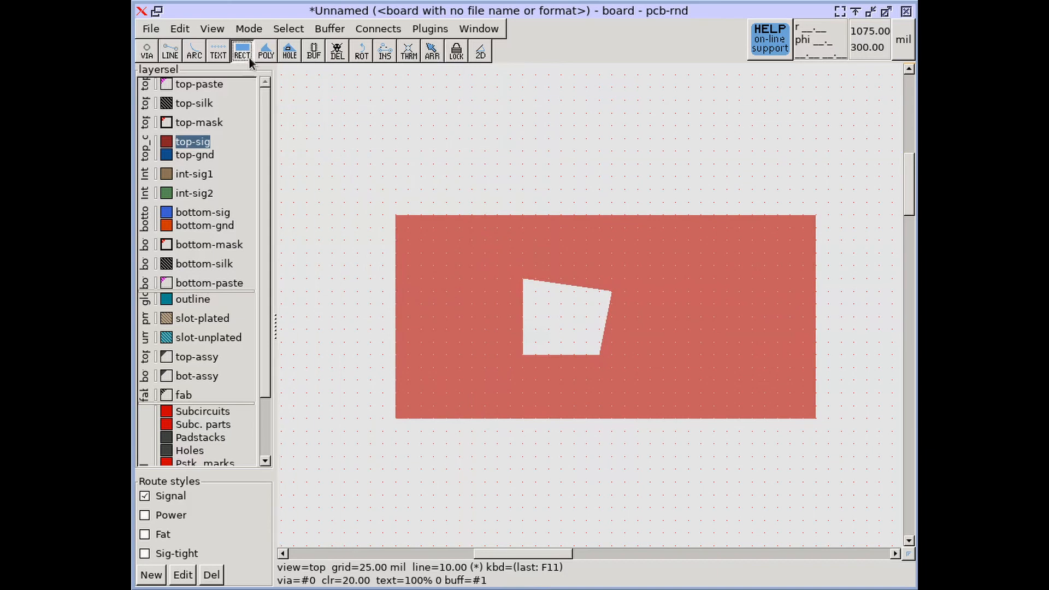
pyautogui.click(535, 151)
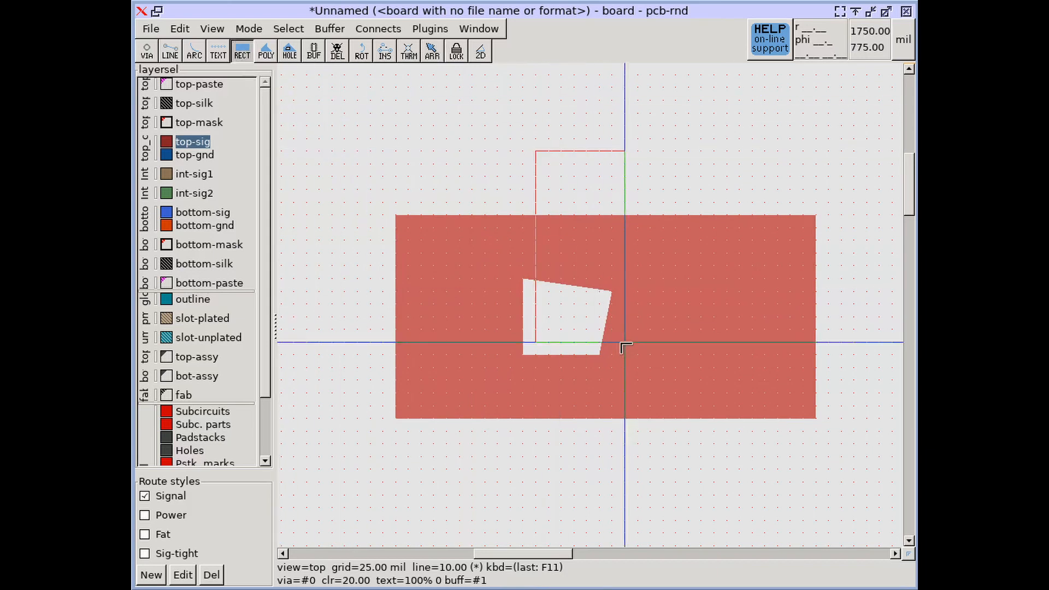
pyautogui.click(573, 316)
pyautogui.press('F11')
pyautogui.moveTo(554, 180)
pyautogui.mouseDown()
pyautogui.moveTo(592, 143)
pyautogui.moveTo(567, 181)
pyautogui.mouseUp()
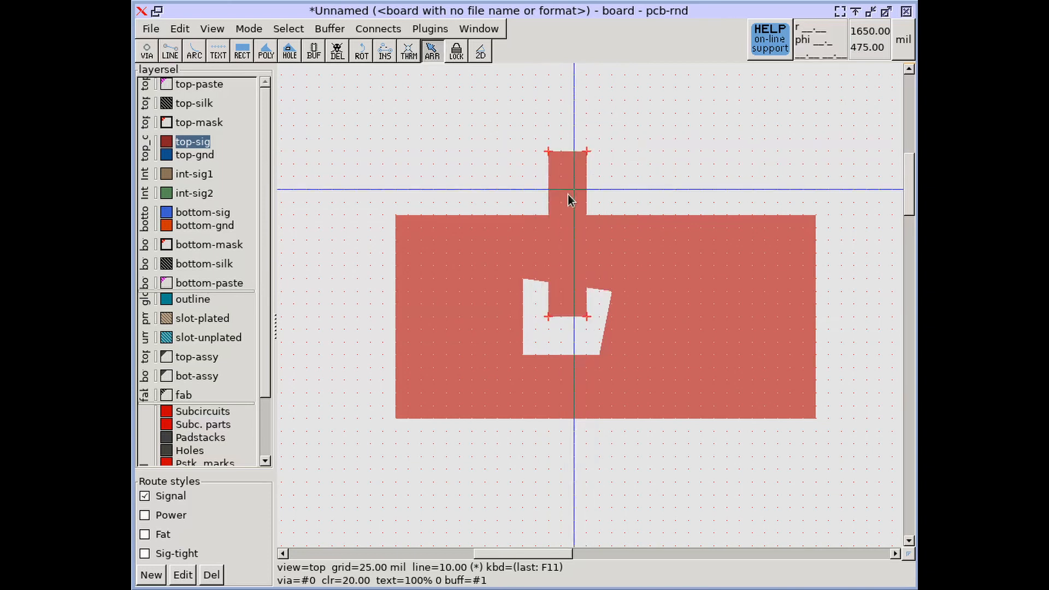
# Step: Move the holed polygon about 25 mil right and 25 mil down, and place the narrow rectangle clear above it
pyautogui.moveTo(505, 240); pyautogui.dragTo(527, 278)
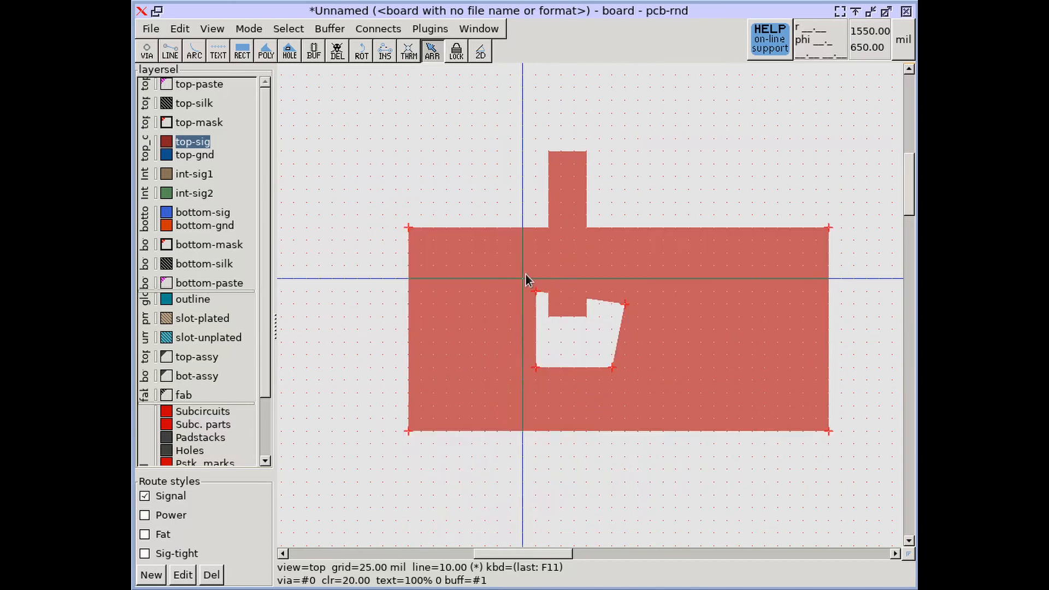
pyautogui.moveTo(571, 194); pyautogui.dragTo(699, 105)
pyautogui.moveTo(617, 158); pyautogui.dragTo(620, 254, button='middle')
pyautogui.moveTo(684, 236); pyautogui.dragTo(581, 198)
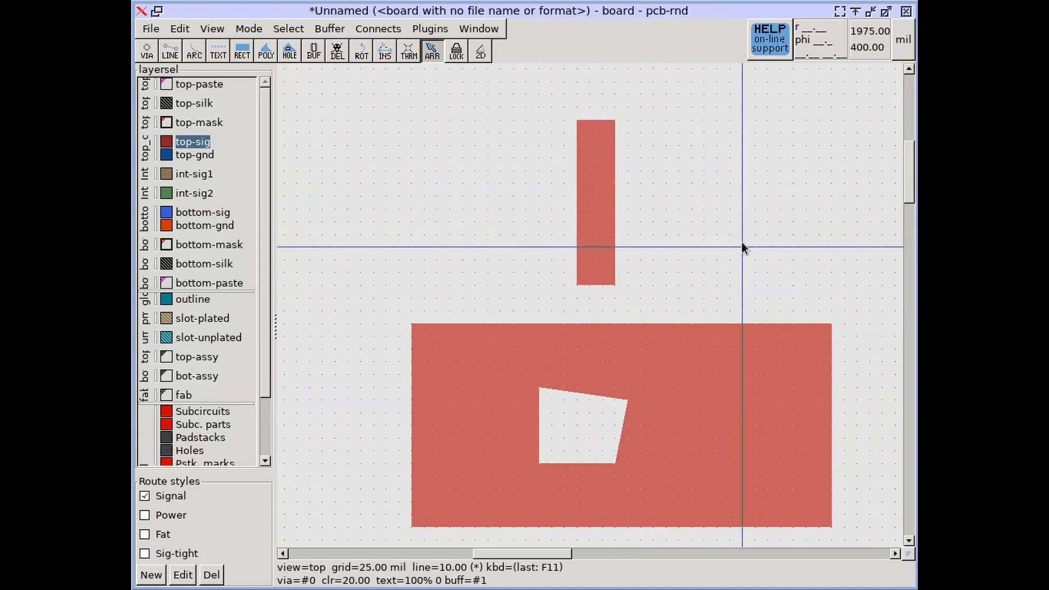
# Step: Route a 10 mil line with a 45-degree bend from above the holed polygon into it, and place a via at its inner end
pyautogui.moveTo(741, 243); pyautogui.dragTo(685, 180, button='middle')
pyautogui.click(170, 51)
pyautogui.click(672, 196)
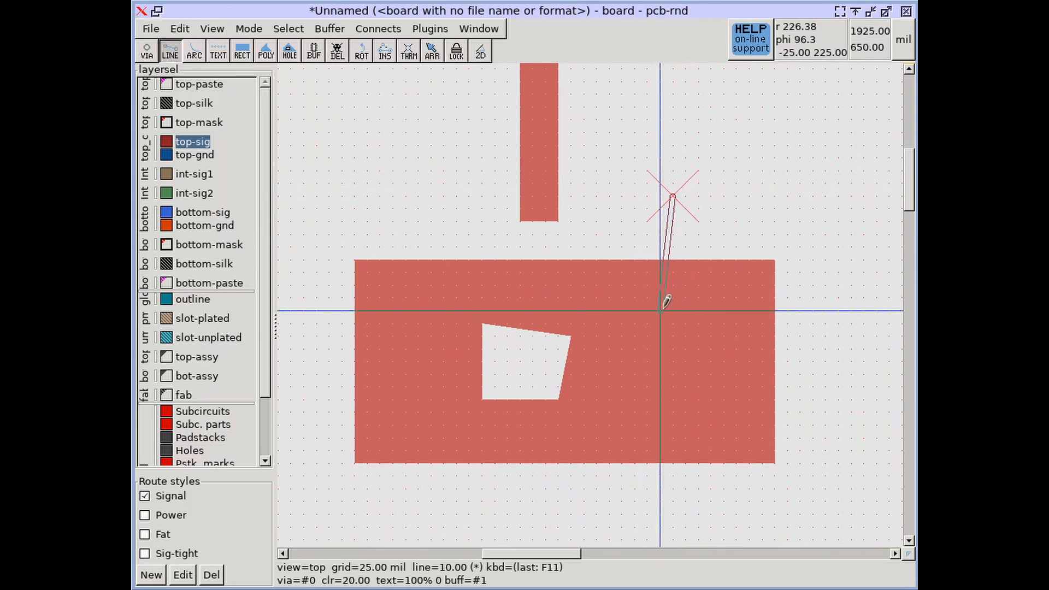
pyautogui.press('m')
pyautogui.press('l')
pyautogui.press('a')
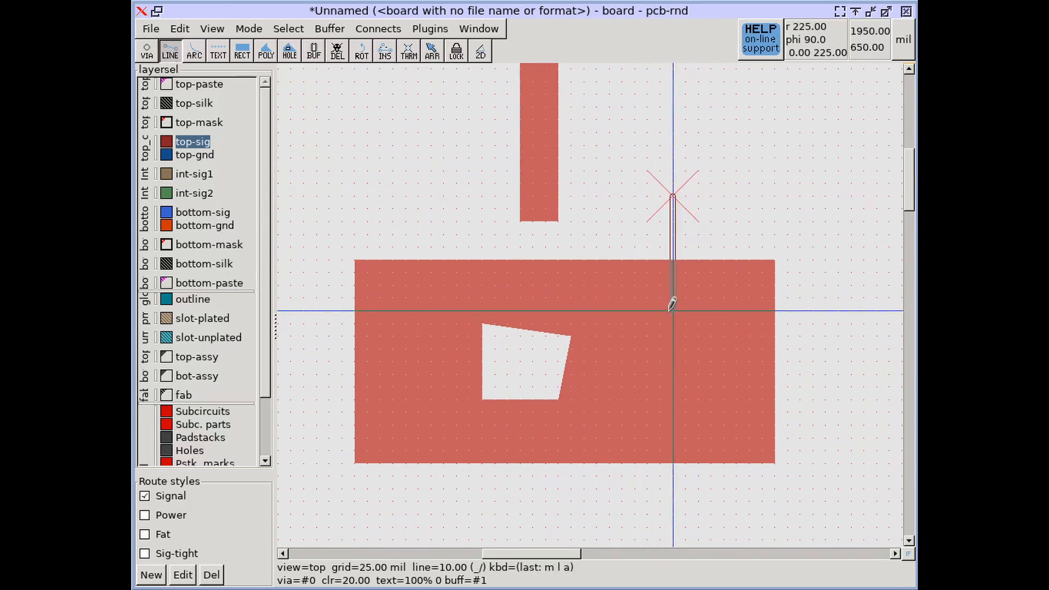
pyautogui.click(647, 326)
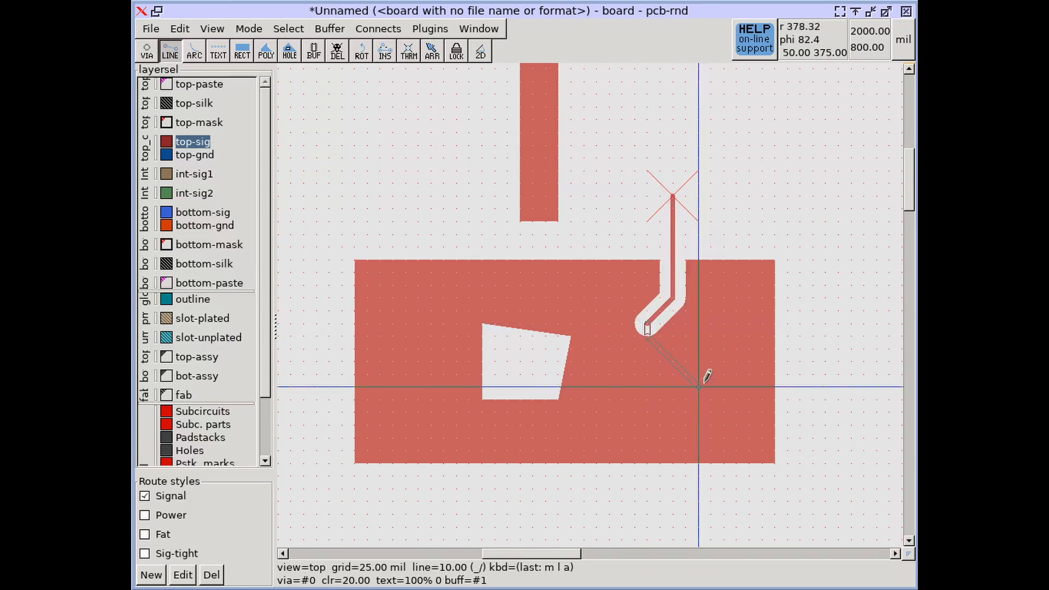
pyautogui.press('Escape')
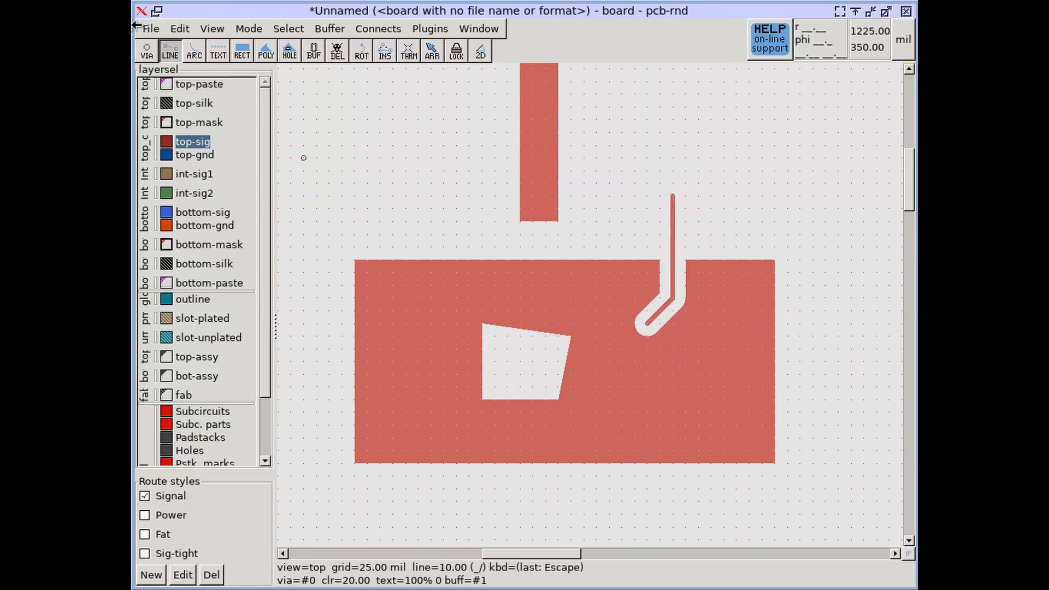
pyautogui.press('F1')
pyautogui.click(646, 323)
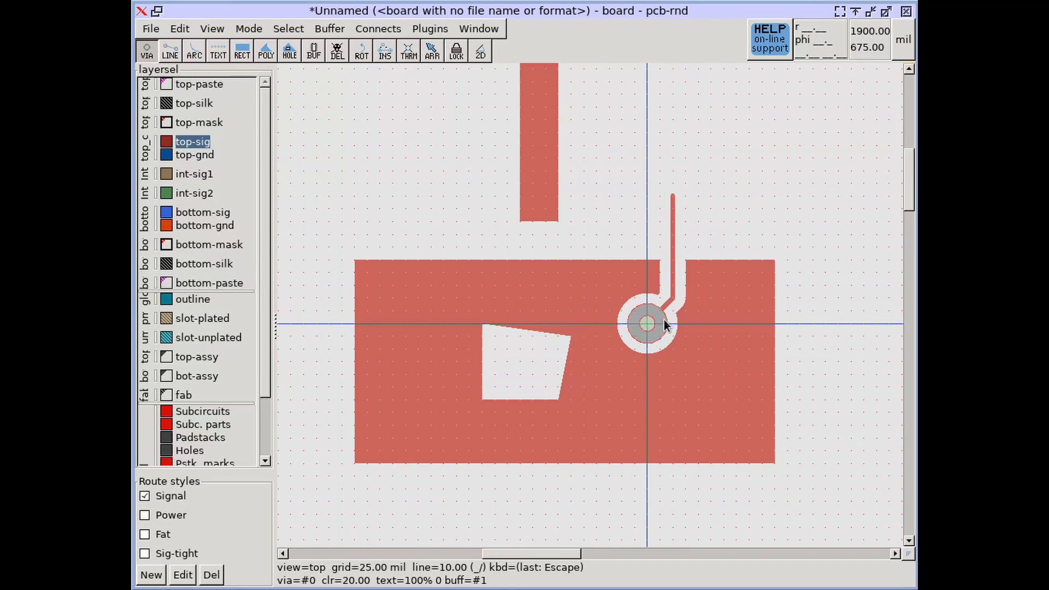
# Step: Route a second bent line across the holed polygon's upper-right corner, from about (2050, 500) to (2175, 825) mil
pyautogui.click(170, 51)
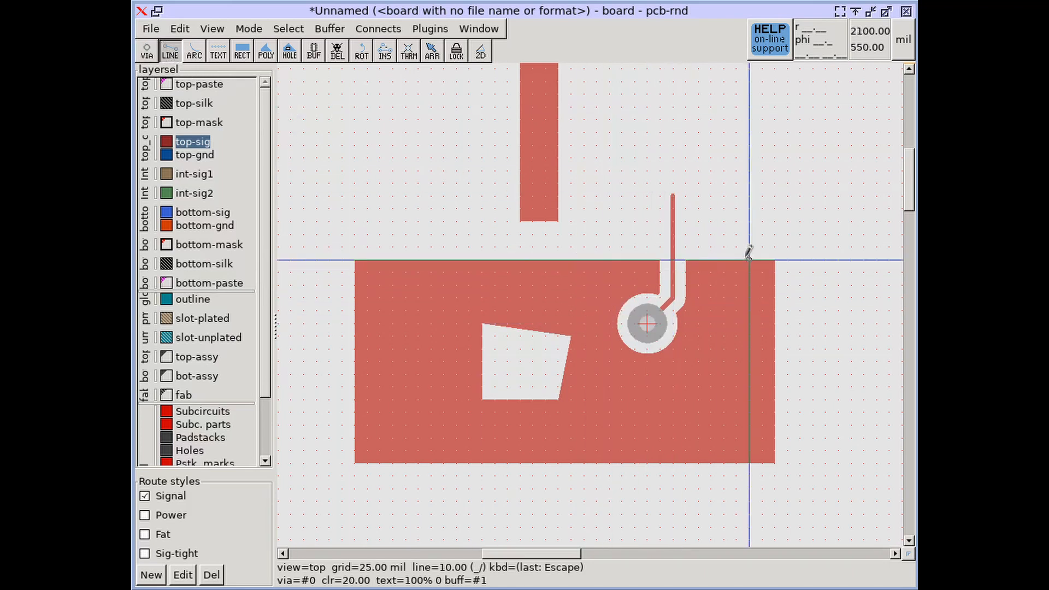
pyautogui.click(724, 233)
pyautogui.click(787, 400)
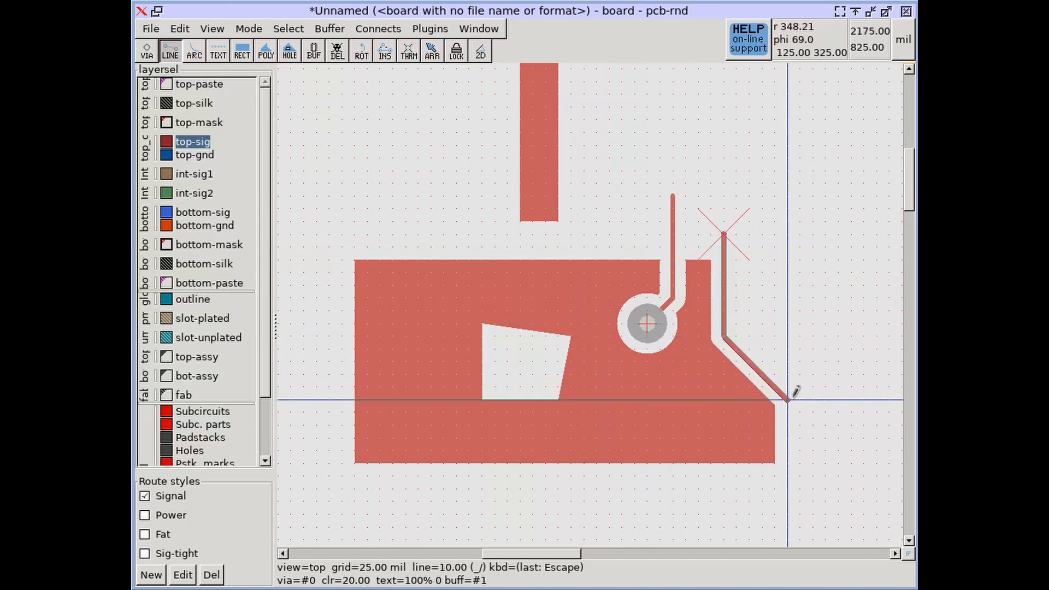
pyautogui.press('Escape')
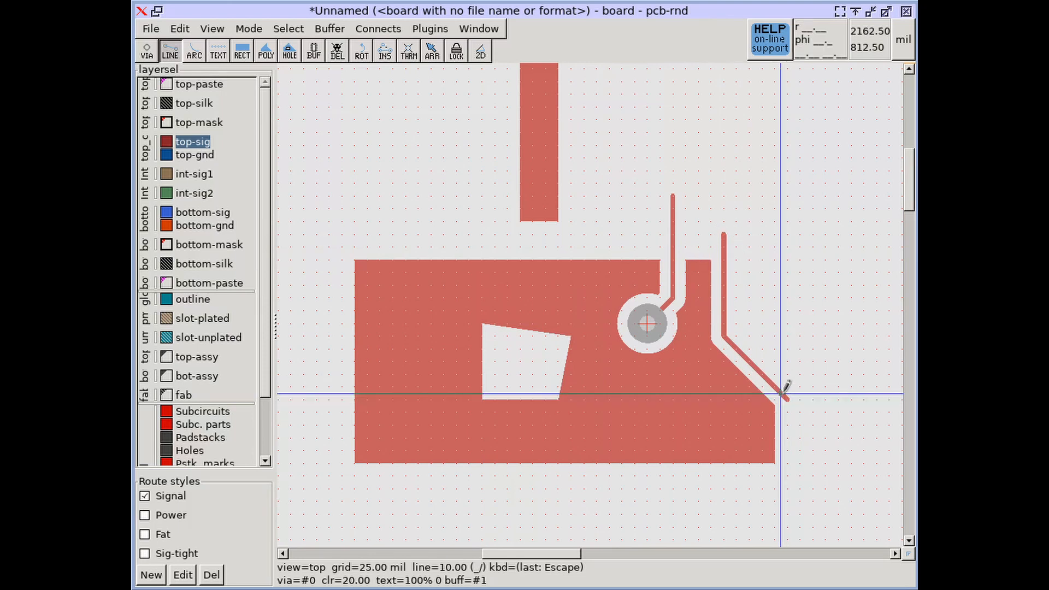
# Step: Turn on the poly as-drawn frame annotation and leave the line tool
pyautogui.click(254, 29)
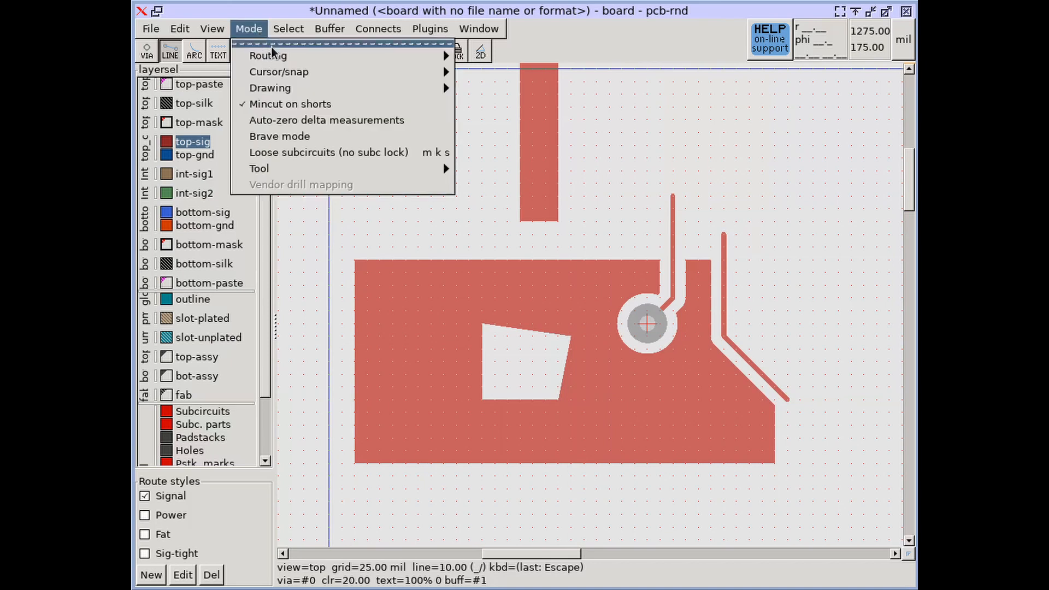
pyautogui.moveTo(295, 89)
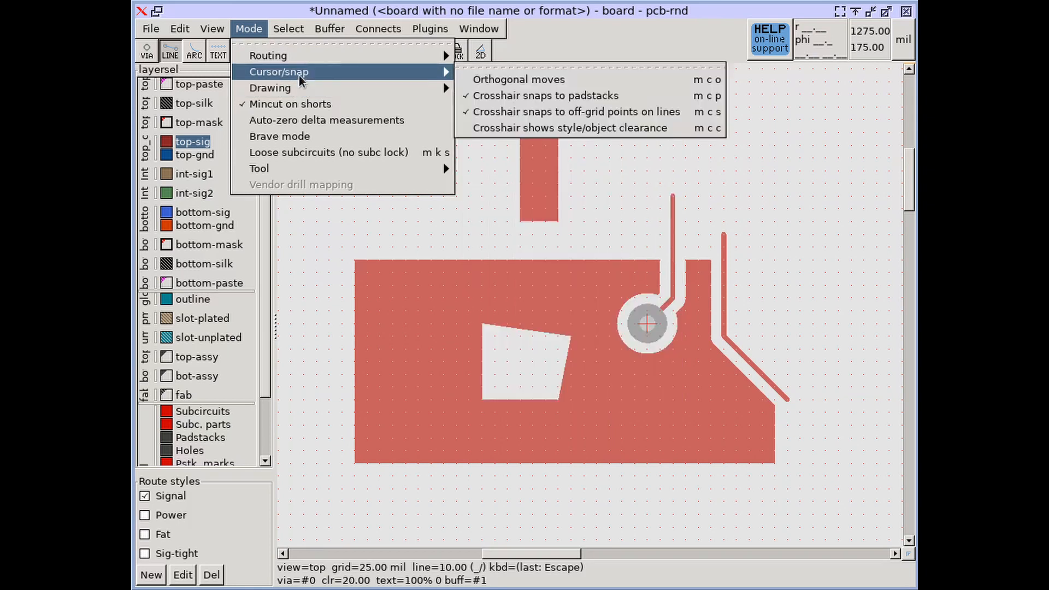
pyautogui.moveTo(338, 96)
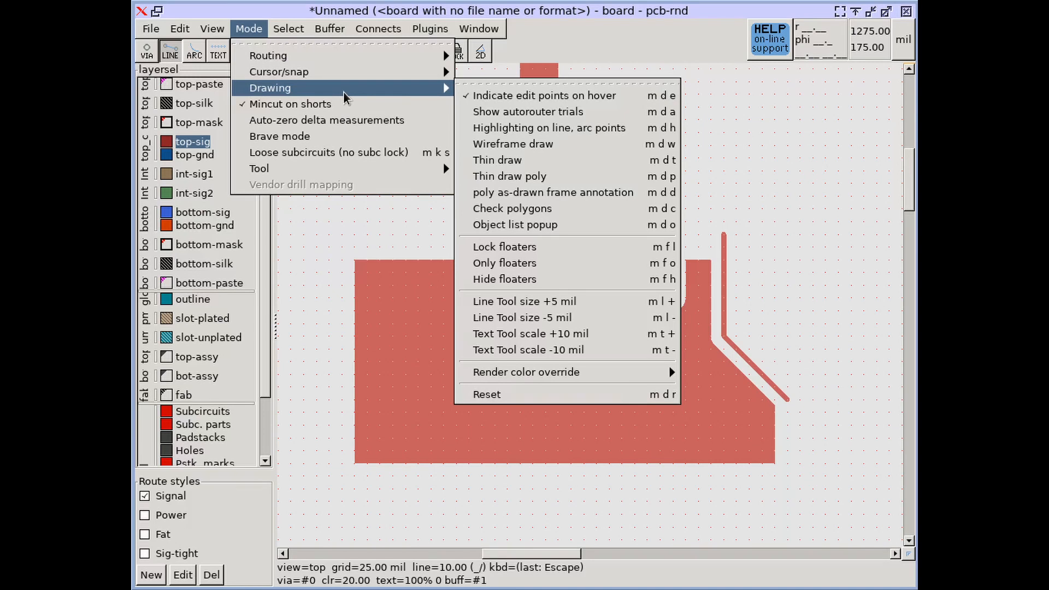
pyautogui.moveTo(332, 59)
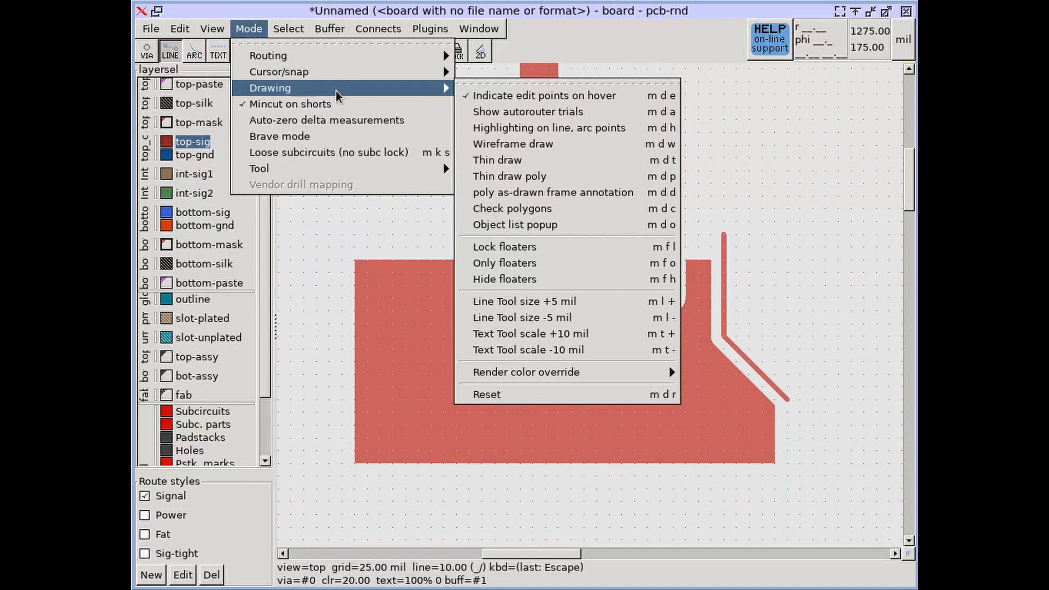
pyautogui.click(630, 196)
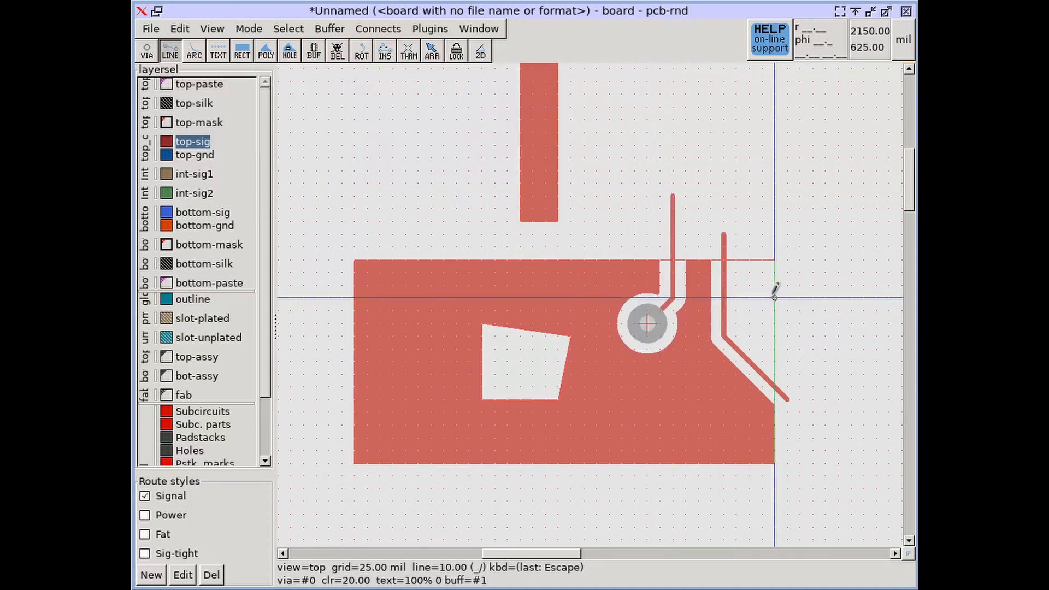
pyautogui.press('Escape')
# Step: Examine the polygon's as-drawn frame around the line clearances, the via and the hole
pyautogui.scroll(5, 763, 290)
pyautogui.moveTo(709, 317); pyautogui.dragTo(868, 216, button='middle')
pyautogui.scroll(-3, 599, 276)
pyautogui.moveTo(494, 307); pyautogui.dragTo(669, 297, button='middle')
pyautogui.scroll(1, 518, 327)
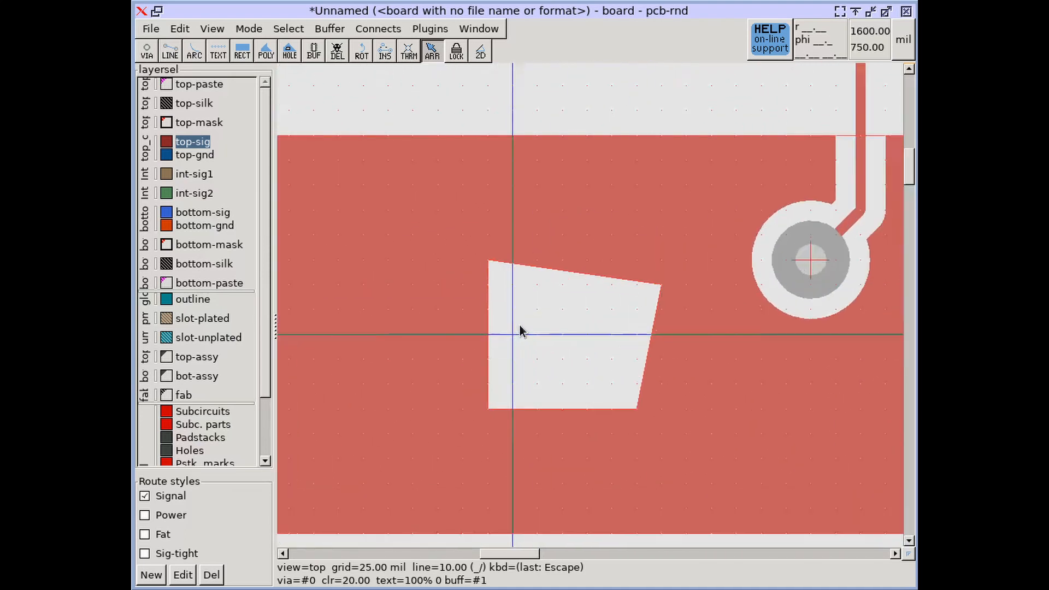
# Step: Examine the corners and edges of the four-sided hole and the outer polygon's cut-off upper-right corner
pyautogui.scroll(2, 519, 328)
pyautogui.scroll(-2, 526, 337)
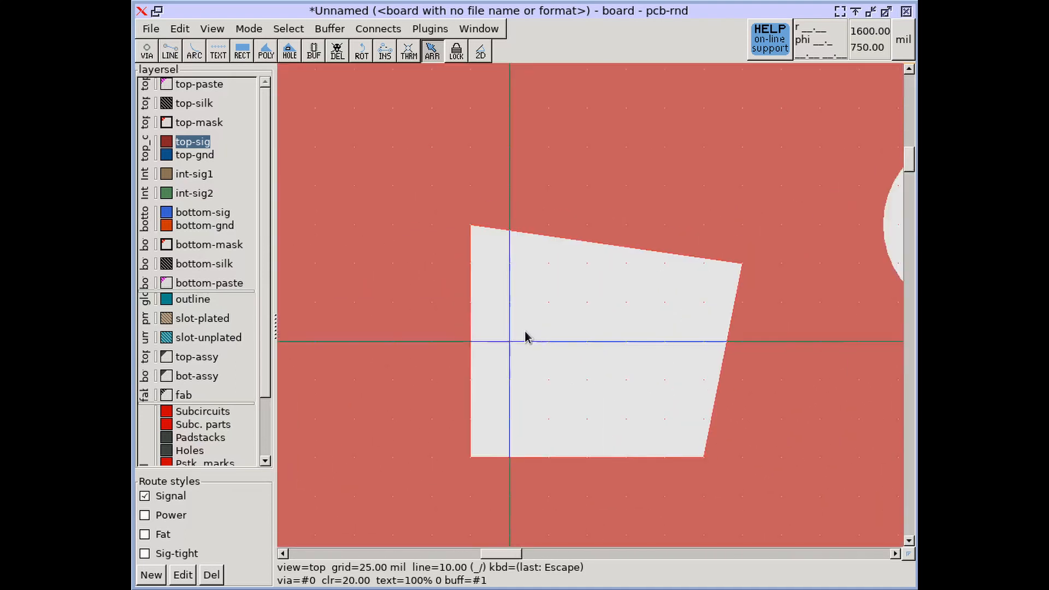
pyautogui.scroll(-2, 525, 337)
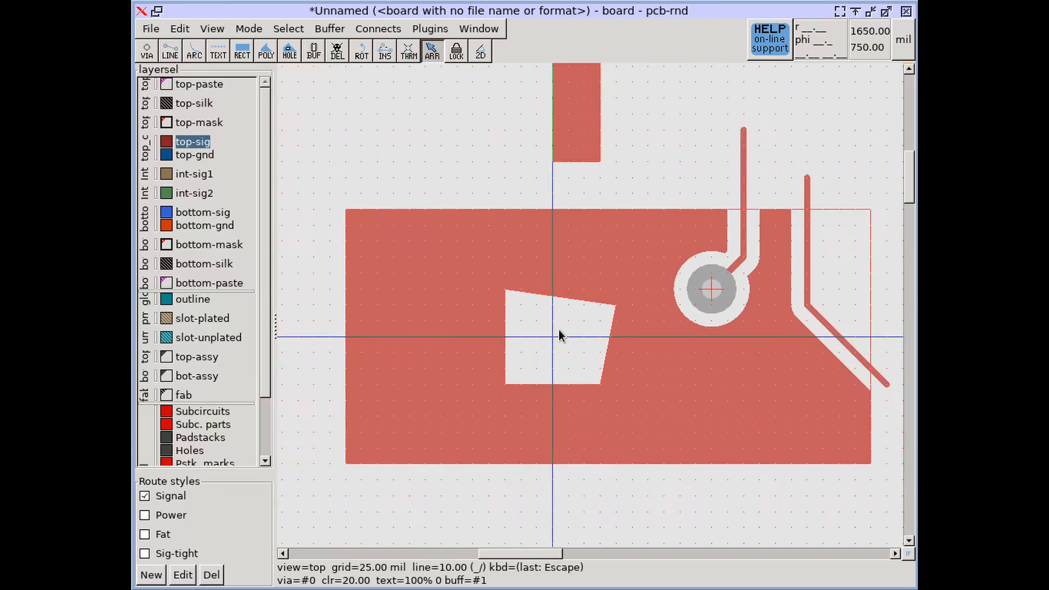
pyautogui.scroll(6, 595, 379)
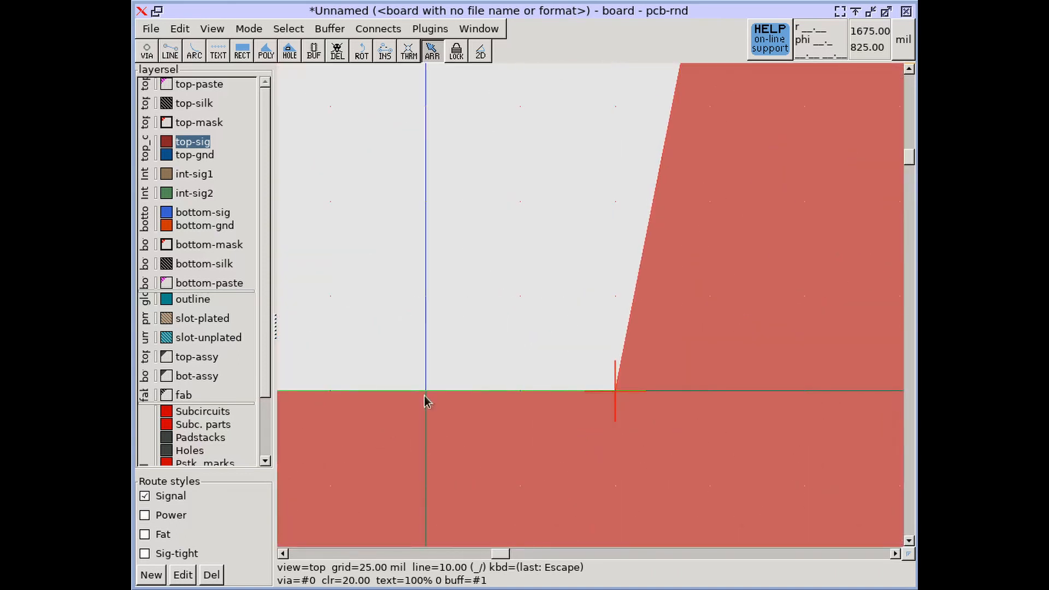
pyautogui.scroll(-1, 455, 295)
pyautogui.scroll(-5, 455, 295)
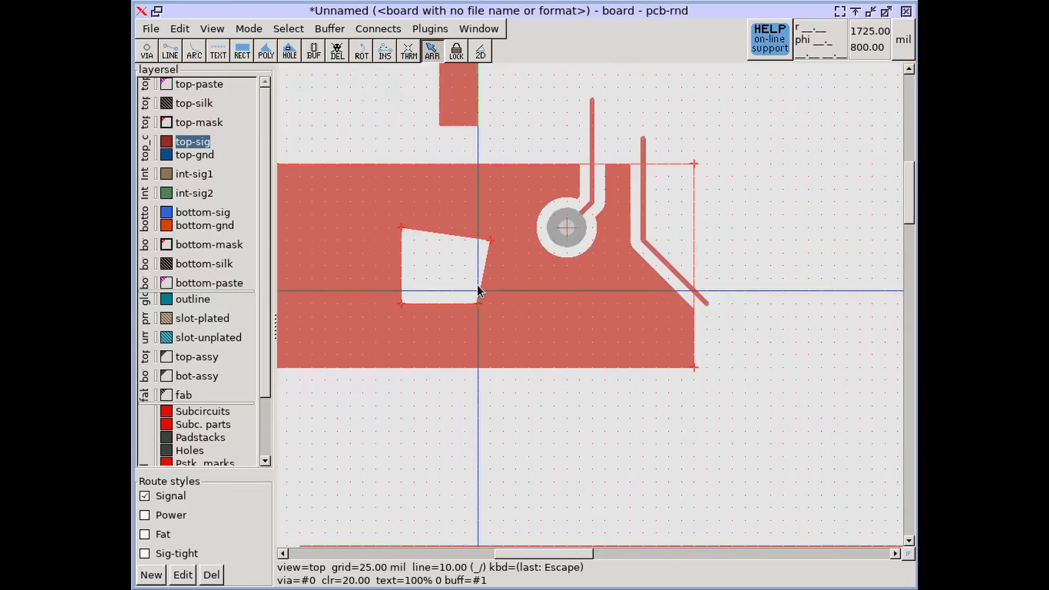
pyautogui.moveTo(478, 287); pyautogui.dragTo(548, 313, button='right')
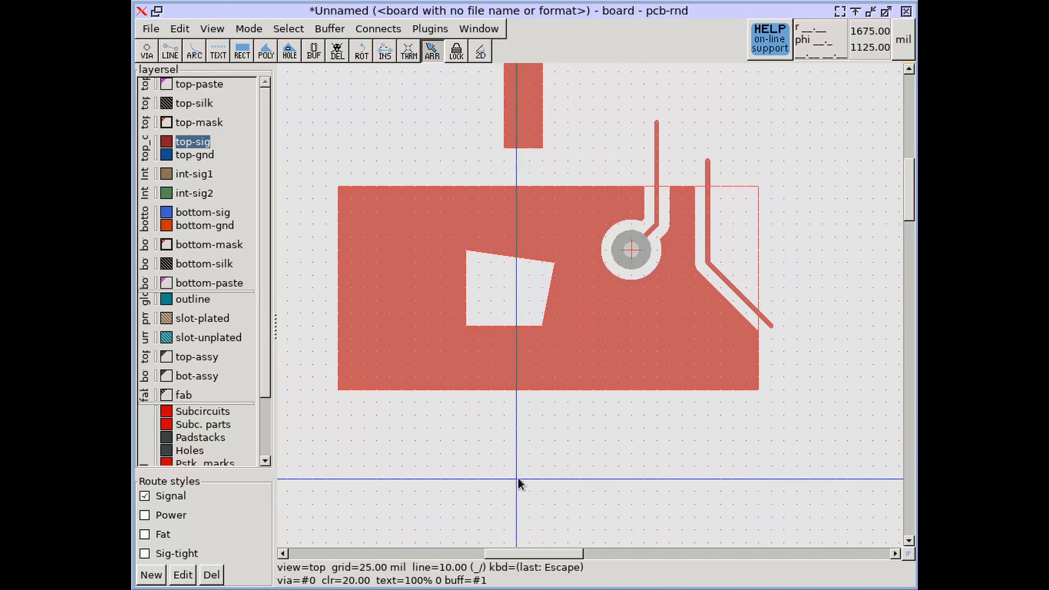
pyautogui.moveTo(669, 313)
pyautogui.mouseDown()
pyautogui.moveTo(606, 452)
pyautogui.moveTo(695, 319)
pyautogui.moveTo(673, 317)
pyautogui.mouseUp()
pyautogui.moveTo(746, 301)
pyautogui.mouseDown()
pyautogui.moveTo(743, 339)
pyautogui.moveTo(743, 300)
pyautogui.mouseUp()
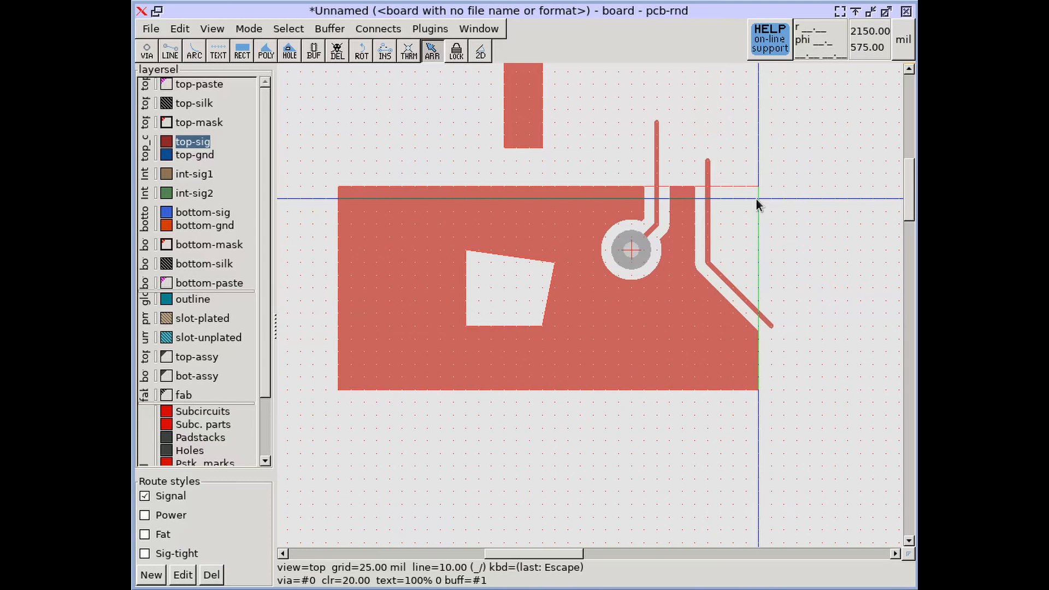
pyautogui.hscroll(-1, 416, 411)
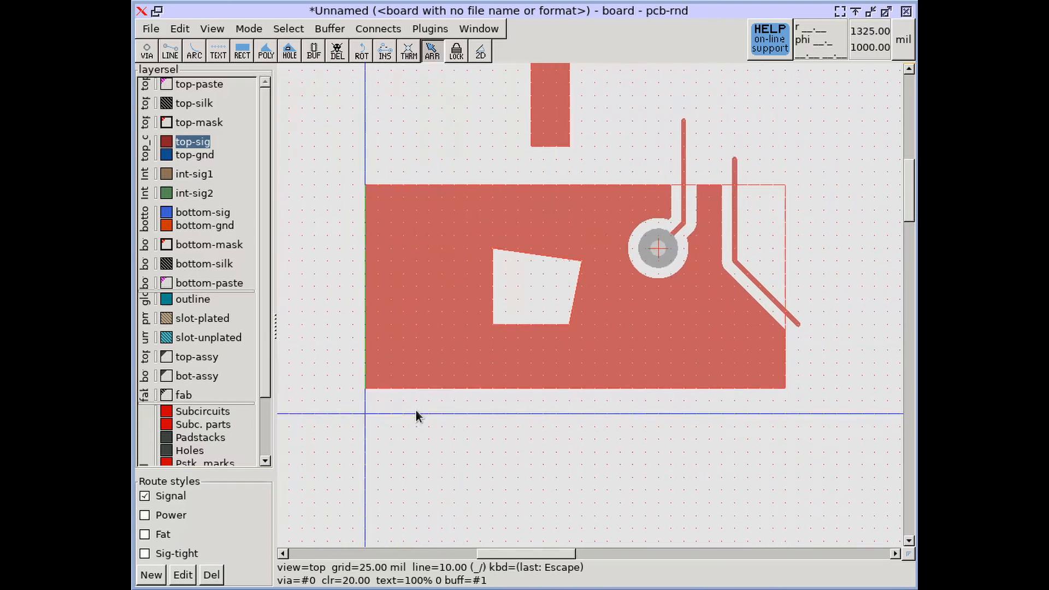
# Step: Widen the narrow upper polygon by moving its top corners outward to about (1500, 100) and (1825, 100) mil
pyautogui.hscroll(-2, 426, 443)
pyautogui.scroll(5, 440, 479)
pyautogui.moveTo(595, 279); pyautogui.dragTo(518, 252)
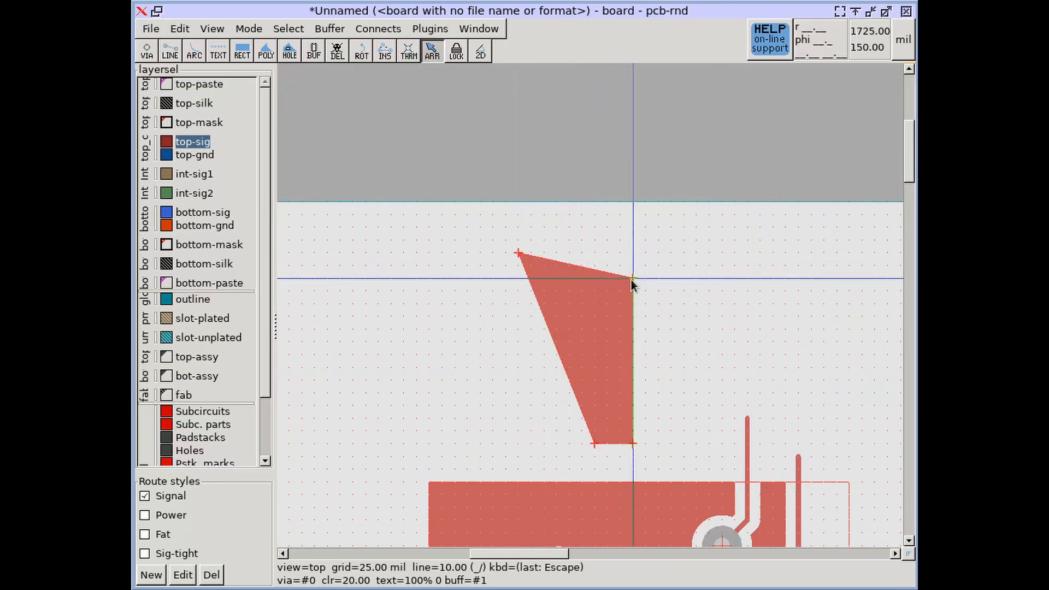
pyautogui.moveTo(631, 278); pyautogui.dragTo(683, 252)
# Step: Move the upper-left corner of the square polygon outward to about (2500, 350) mil
pyautogui.moveTo(663, 346); pyautogui.dragTo(337, 249, button='right')
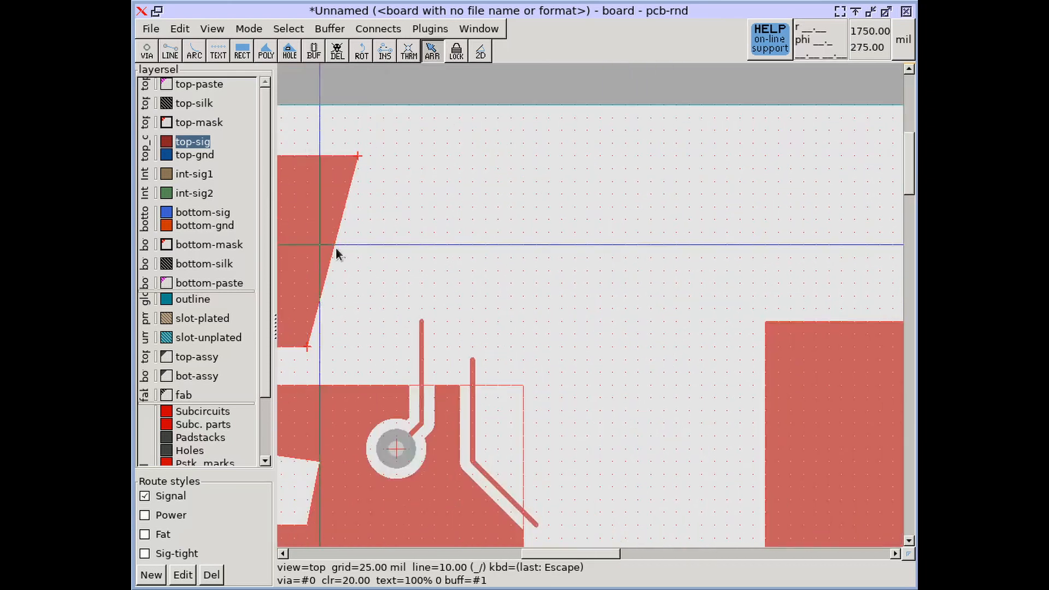
pyautogui.scroll(-2, 657, 320)
pyautogui.moveTo(657, 320); pyautogui.dragTo(536, 295, button='right')
pyautogui.scroll(1, 590, 297)
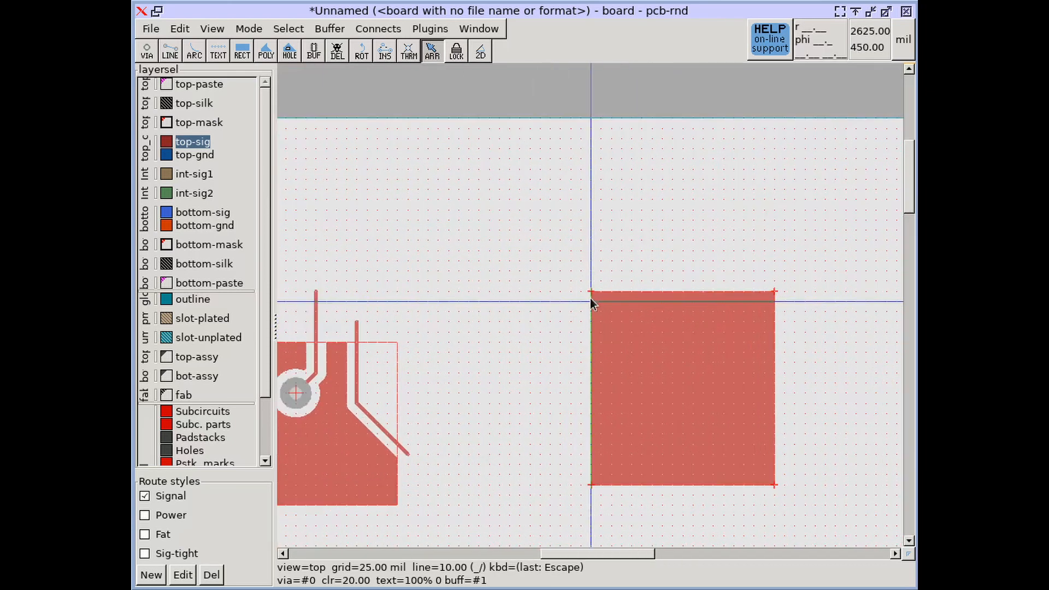
pyautogui.moveTo(588, 290); pyautogui.dragTo(536, 261)
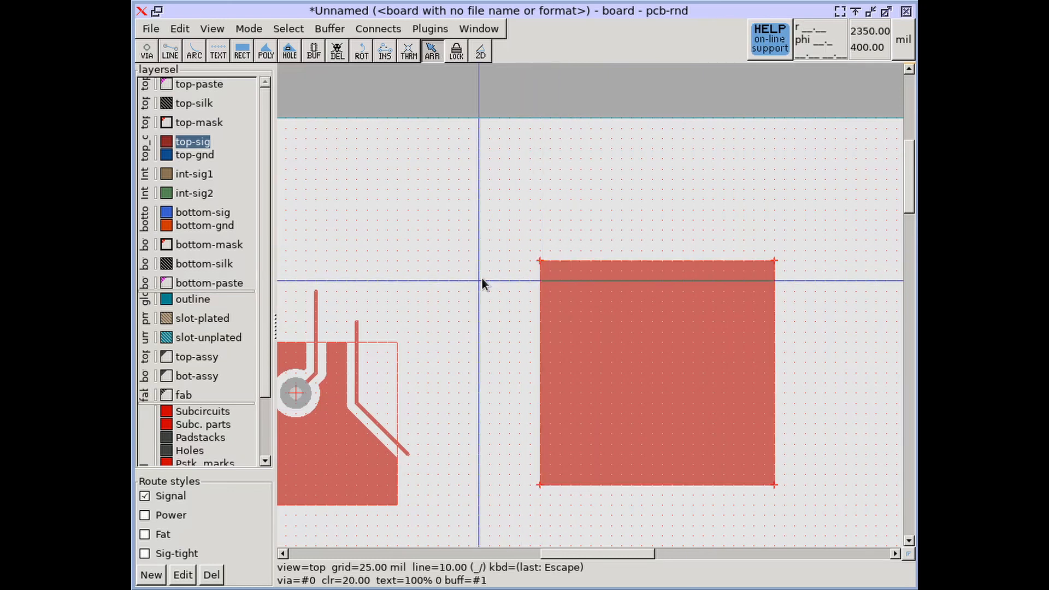
# Step: Try moving the holed polygon's upper-right corner to about (2225, 475) mil, and undo this and the square's corner move
pyautogui.moveTo(482, 278); pyautogui.dragTo(753, 276, button='middle')
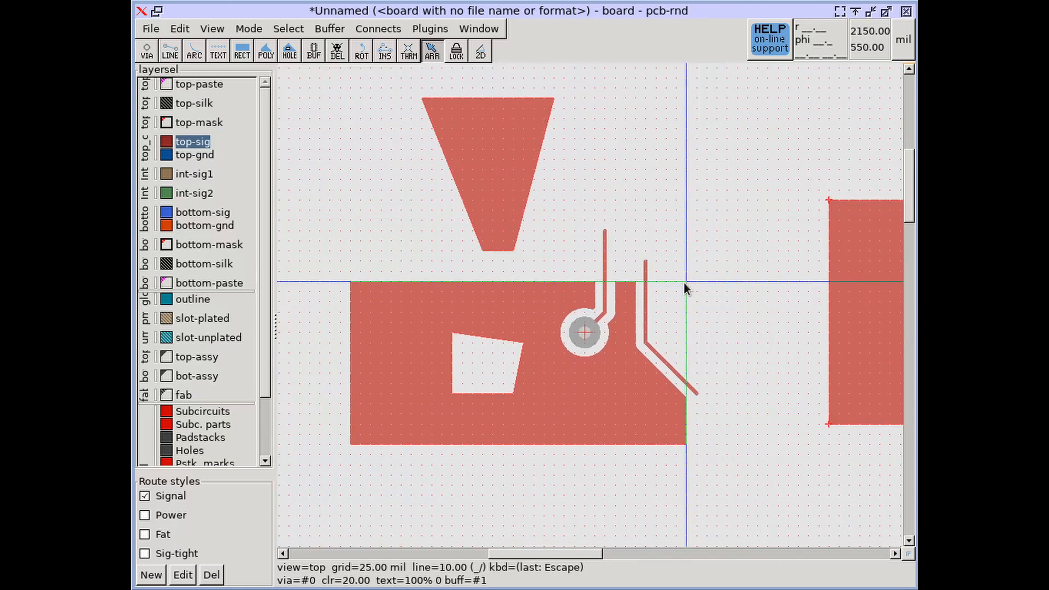
pyautogui.moveTo(684, 282); pyautogui.dragTo(716, 253)
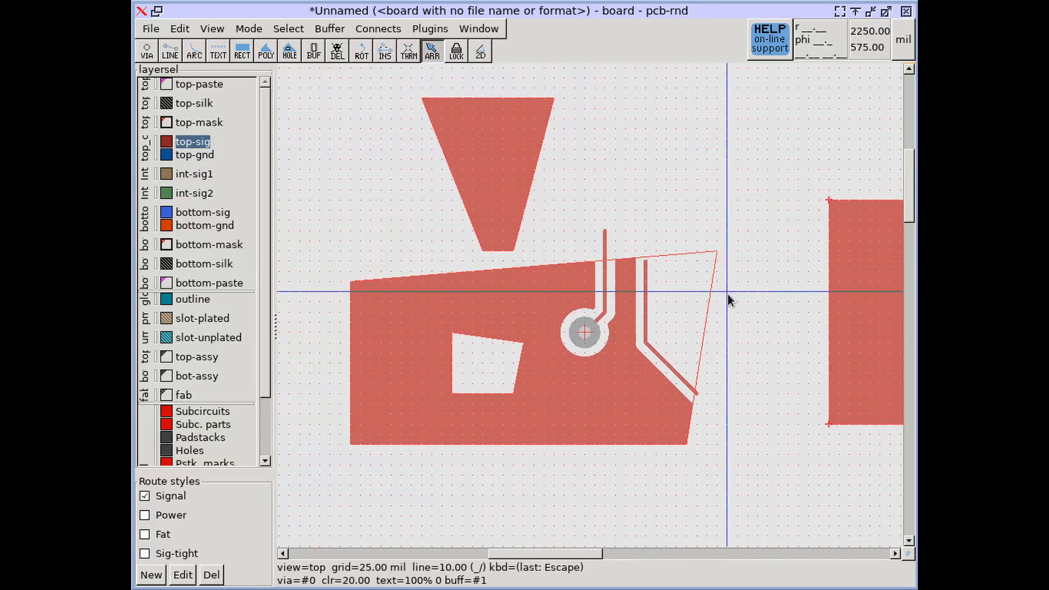
pyautogui.press('u')
pyautogui.press('u')
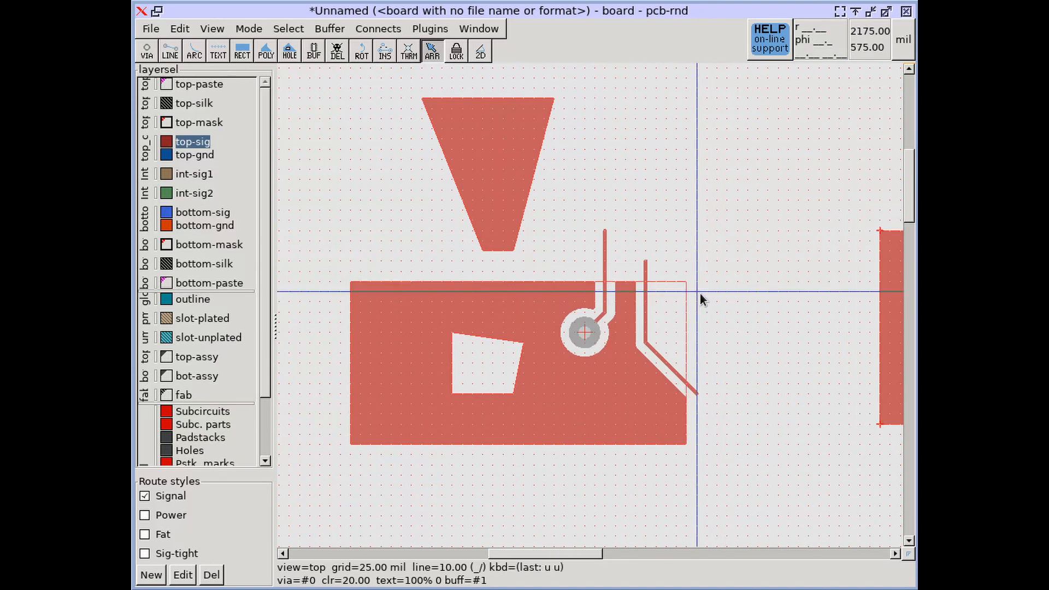
# Step: Turn off the poly as-drawn frame annotation
pyautogui.scroll(3, 696, 290)
pyautogui.moveTo(666, 277); pyautogui.dragTo(635, 331)
pyautogui.moveTo(653, 315); pyautogui.dragTo(788, 234, button='middle')
pyautogui.press('u')
pyautogui.press('u')
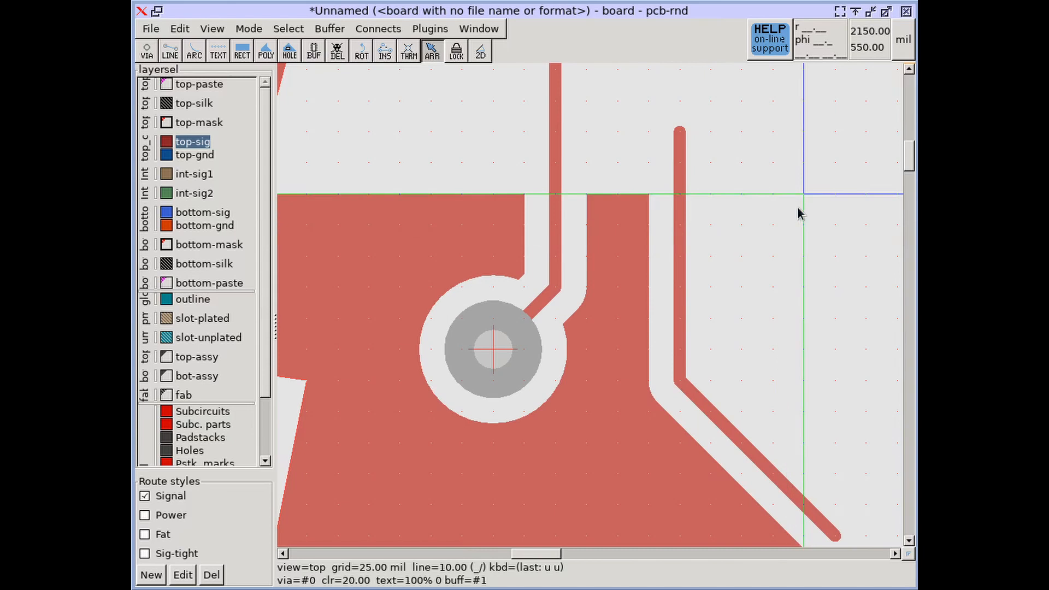
pyautogui.scroll(-5, 799, 211)
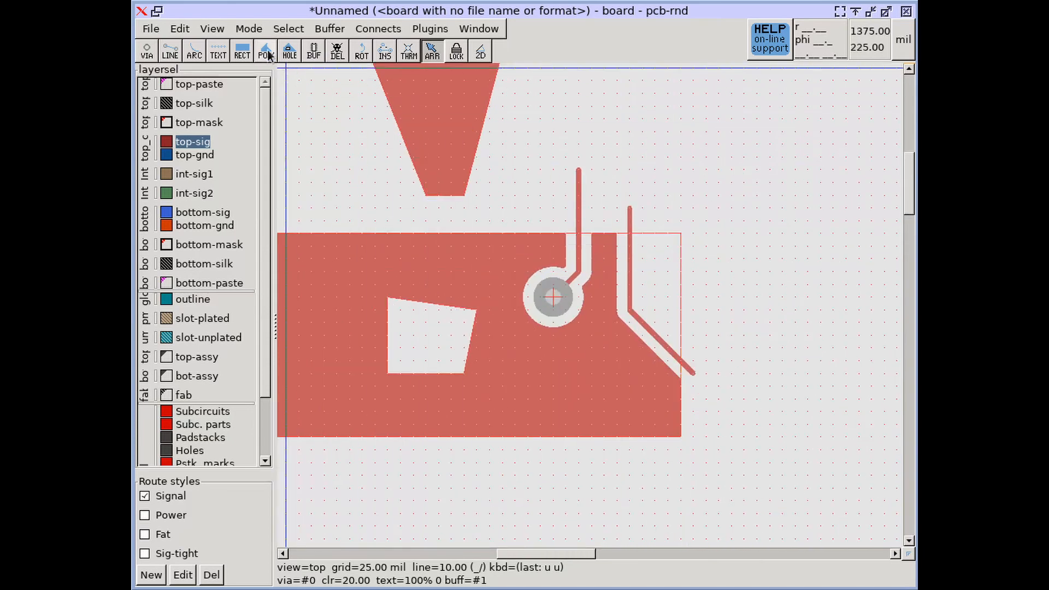
pyautogui.click(249, 28)
pyautogui.moveTo(280, 73)
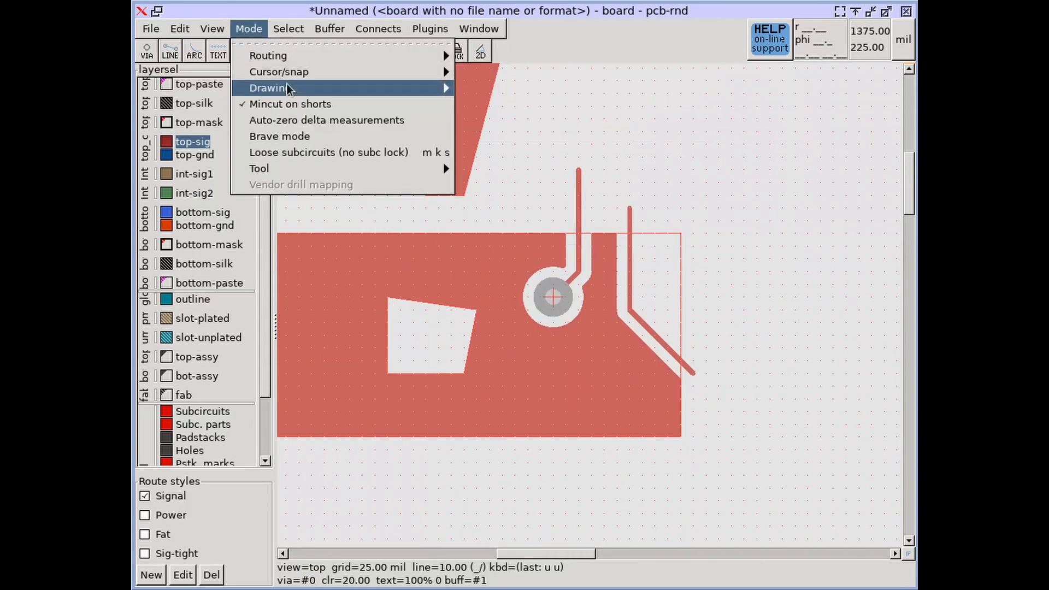
pyautogui.click(562, 193)
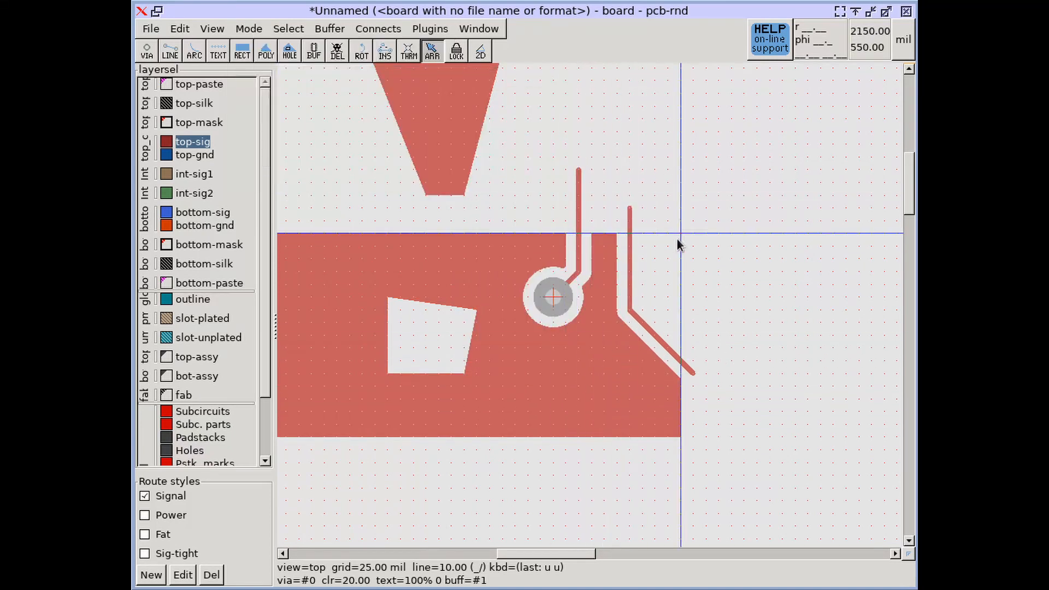
# Step: Move the holed polygon's hidden upper-right corner to about (2275, 450) mil, in to (2250, 500), and back to (2150, 550)
pyautogui.moveTo(679, 229); pyautogui.dragTo(743, 184)
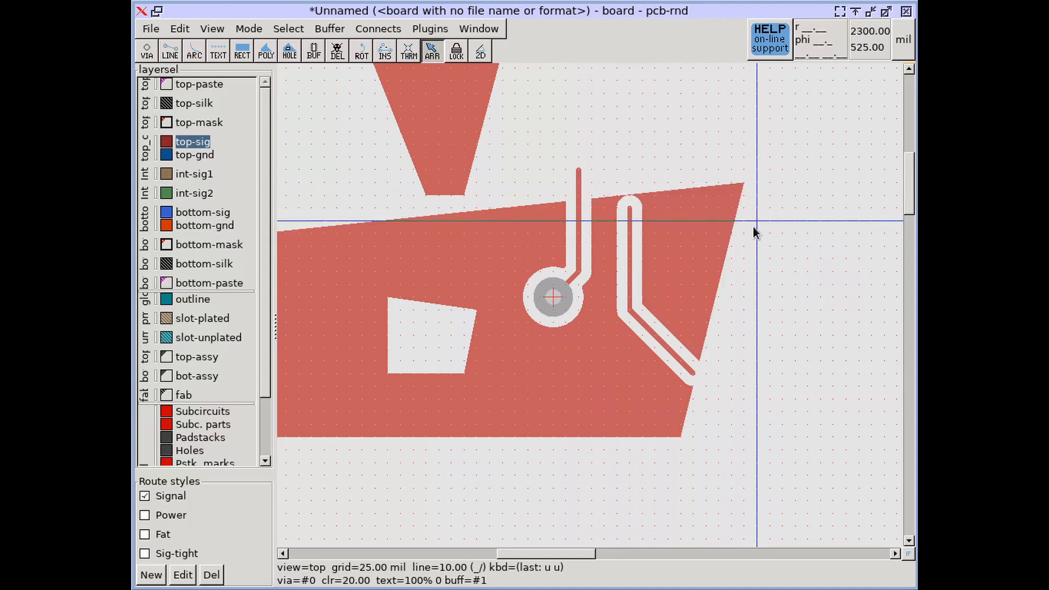
pyautogui.moveTo(743, 185); pyautogui.dragTo(729, 206)
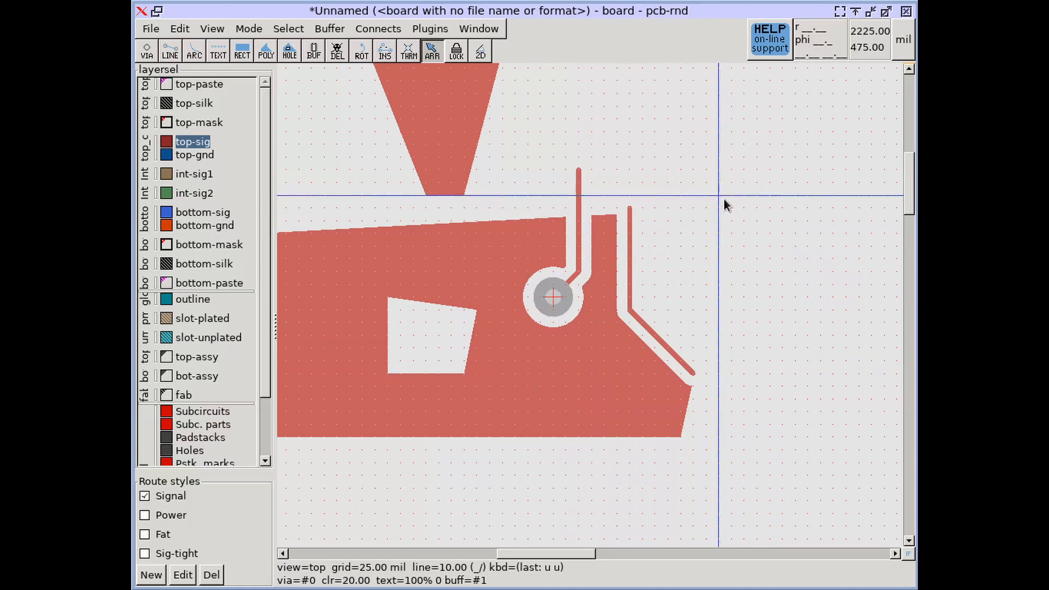
pyautogui.moveTo(729, 205); pyautogui.dragTo(677, 235)
# Step: Insert a new point on the top edge of the long lower rectangle at (1825, 1300) mil and leave the insert tool
pyautogui.scroll(-2, 566, 229)
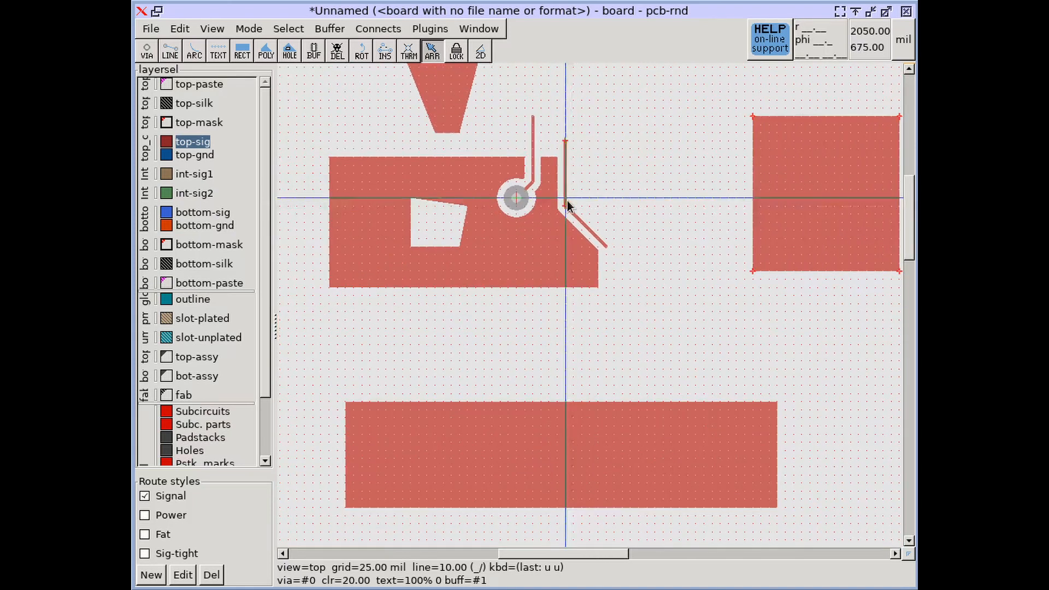
pyautogui.keyDown('shift'); pyautogui.scroll(-1, 582, 214); pyautogui.keyUp('shift')
pyautogui.moveTo(598, 227); pyautogui.dragTo(604, 200, button='middle')
pyautogui.scroll(3, 474, 349)
pyautogui.moveTo(476, 346); pyautogui.dragTo(447, 258, button='middle')
pyautogui.scroll(-2, 446, 258)
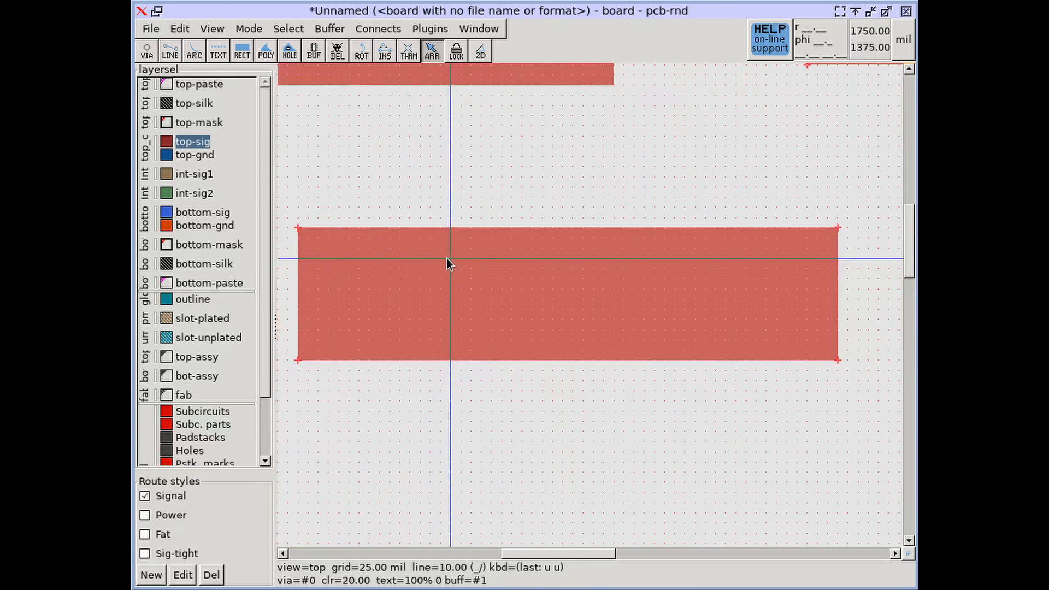
pyautogui.click(385, 51)
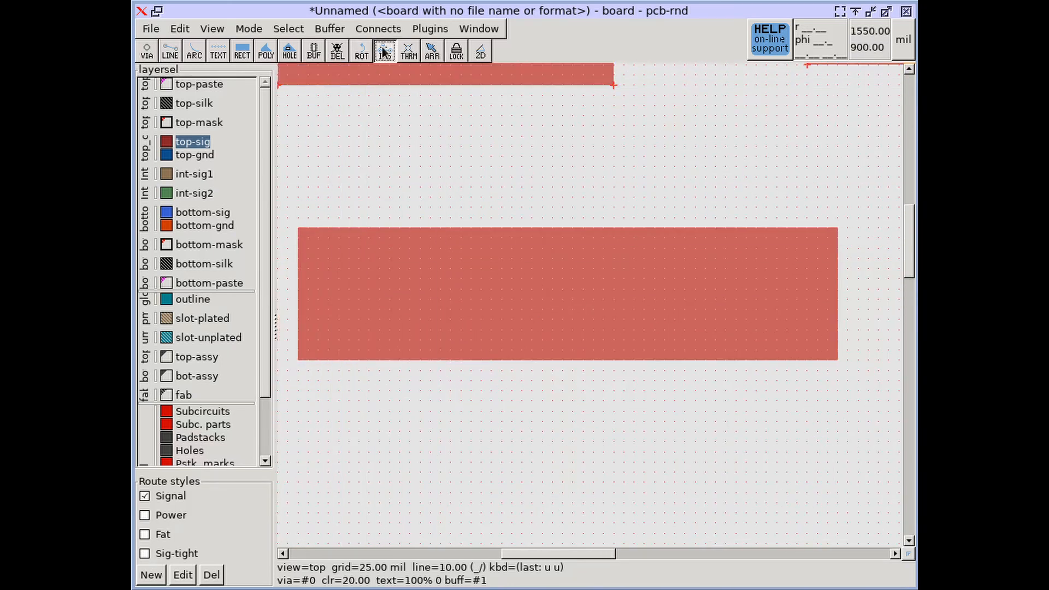
pyautogui.click(481, 228)
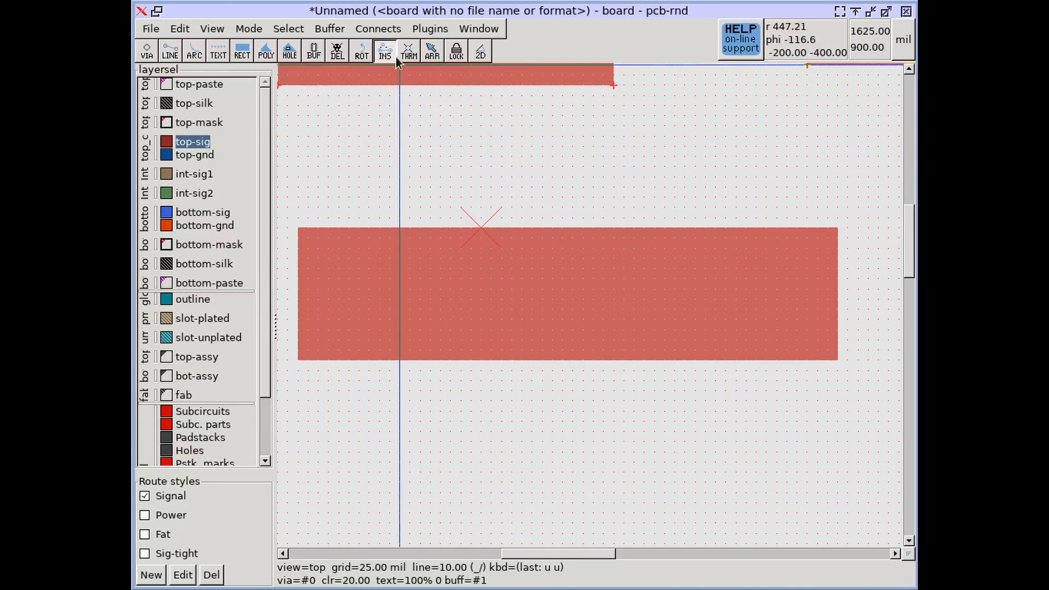
pyautogui.click(432, 53)
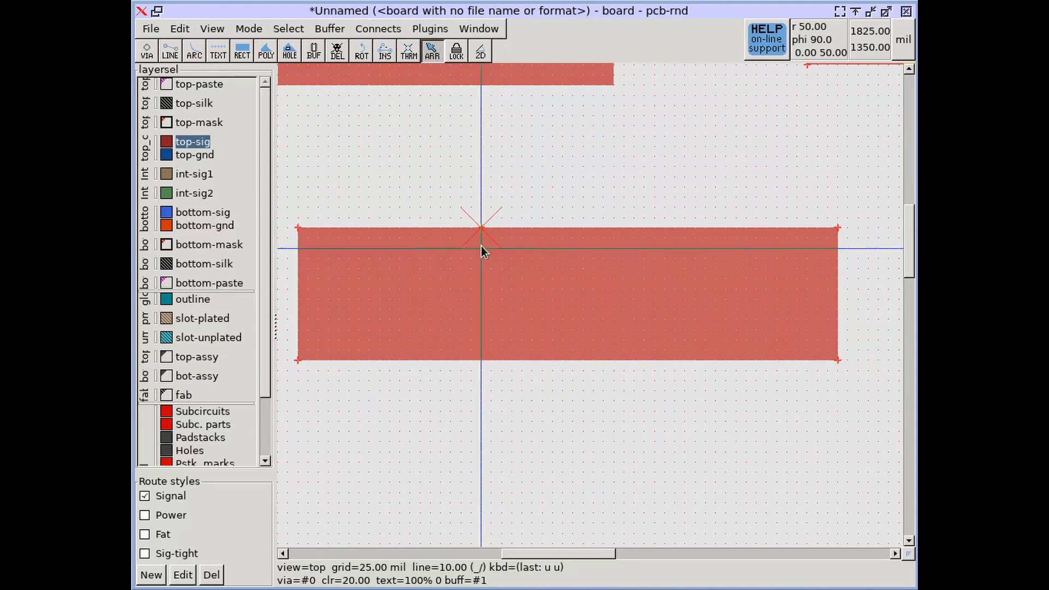
# Step: Raise the inserted point above the lower rectangle to about (1800, 1175) mil and delete it
pyautogui.scroll(3, 480, 246)
pyautogui.moveTo(490, 229); pyautogui.dragTo(625, 328, button='middle')
pyautogui.scroll(-3, 698, 329)
pyautogui.moveTo(625, 322); pyautogui.dragTo(618, 286)
pyautogui.moveTo(693, 326); pyautogui.dragTo(514, 332, button='middle')
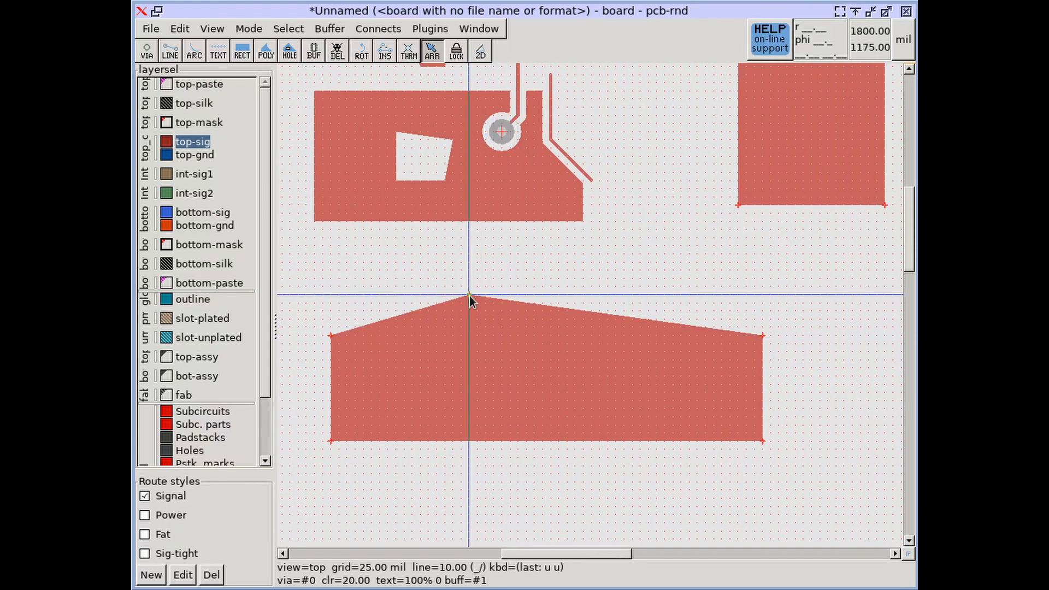
pyautogui.press('Delete')
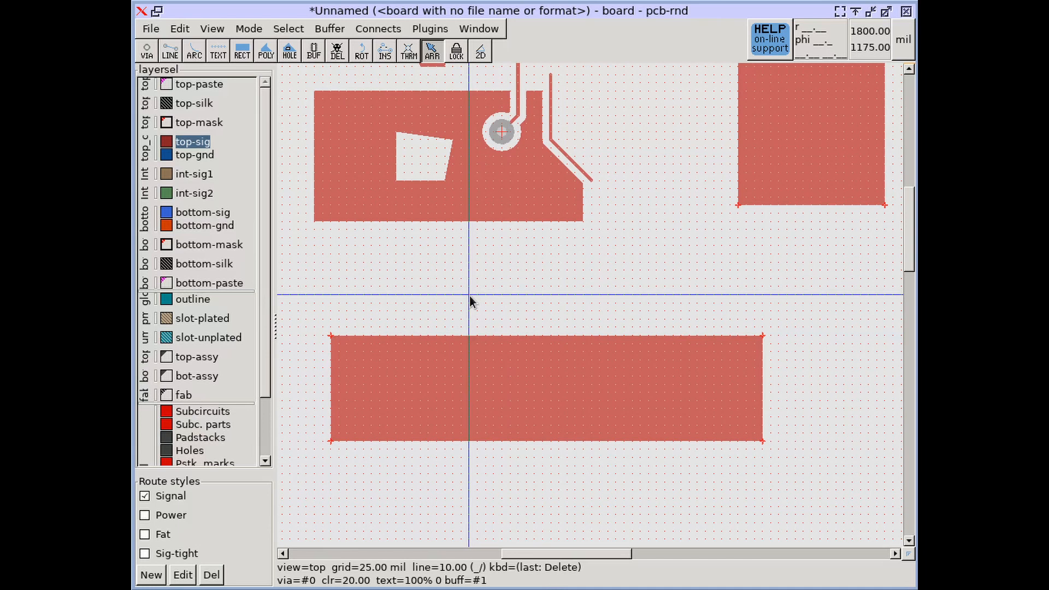
# Step: Place a via in the empty area below the rectangle at (1650, 2150) mil and leave the via tool
pyautogui.moveTo(575, 307); pyautogui.dragTo(704, 161, button='middle')
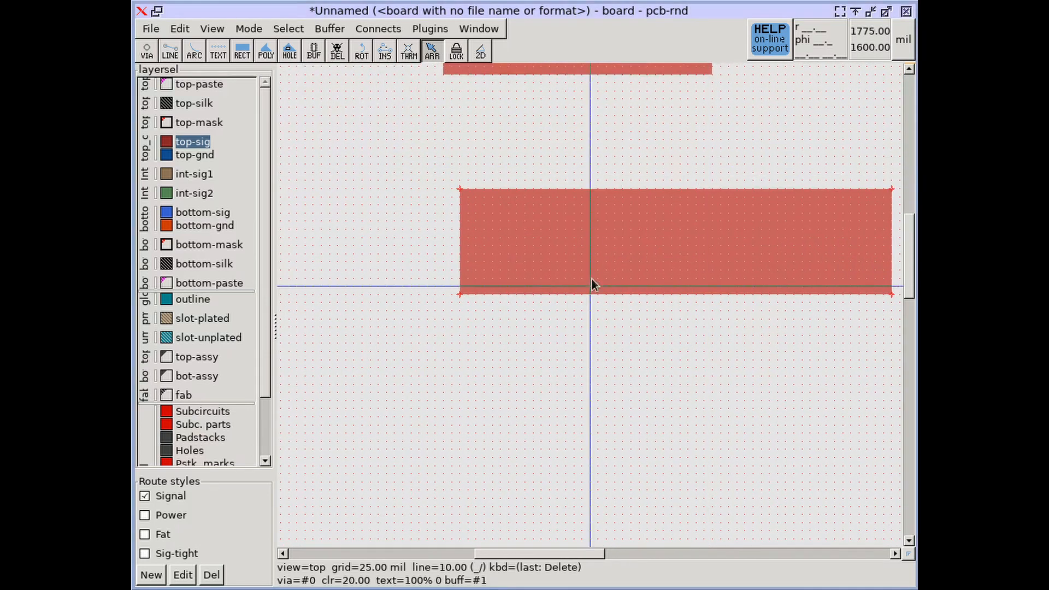
pyautogui.moveTo(592, 278); pyautogui.dragTo(552, 159, button='middle')
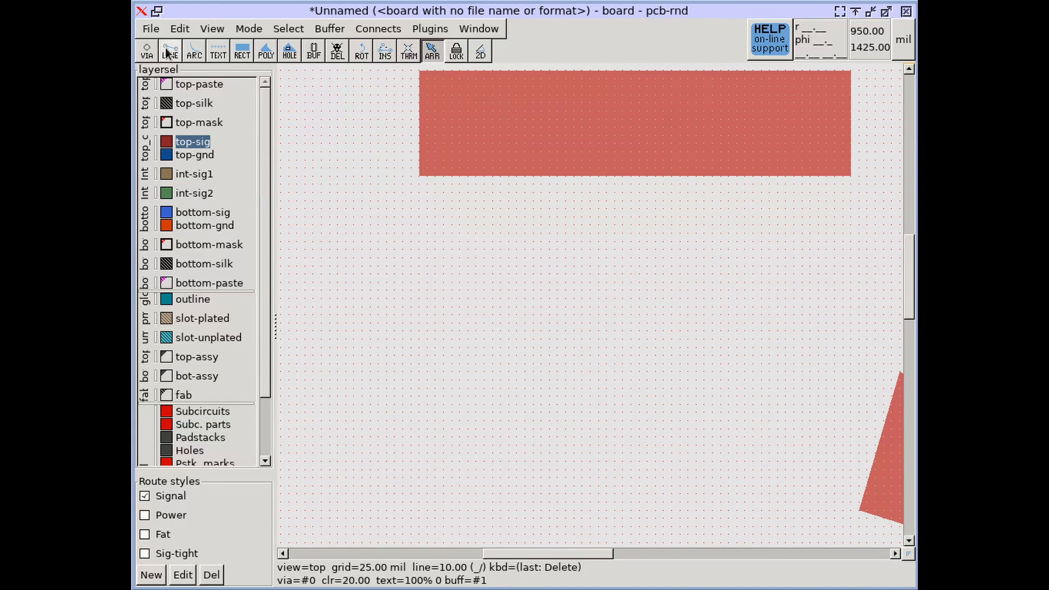
pyautogui.click(147, 51)
pyautogui.scroll(-6, 465, 322)
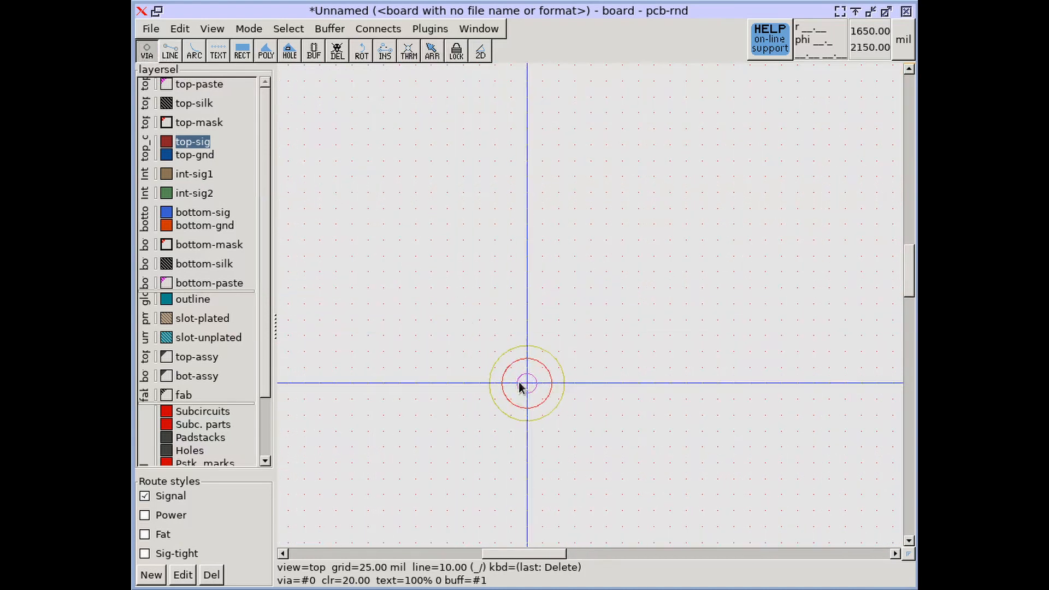
pyautogui.click(518, 382)
pyautogui.press('Escape')
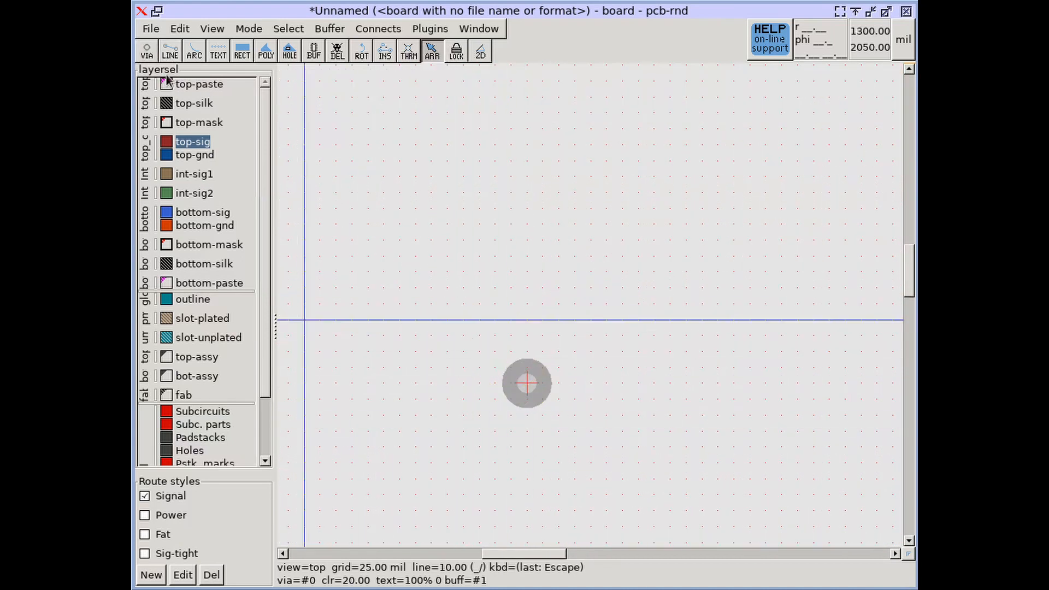
# Step: Draw a small 25 by 25 mil rectangle polygon above the new via, from about (1600, 1900) to (1625, 1925) mil
pyautogui.click(241, 51)
pyautogui.click(494, 225)
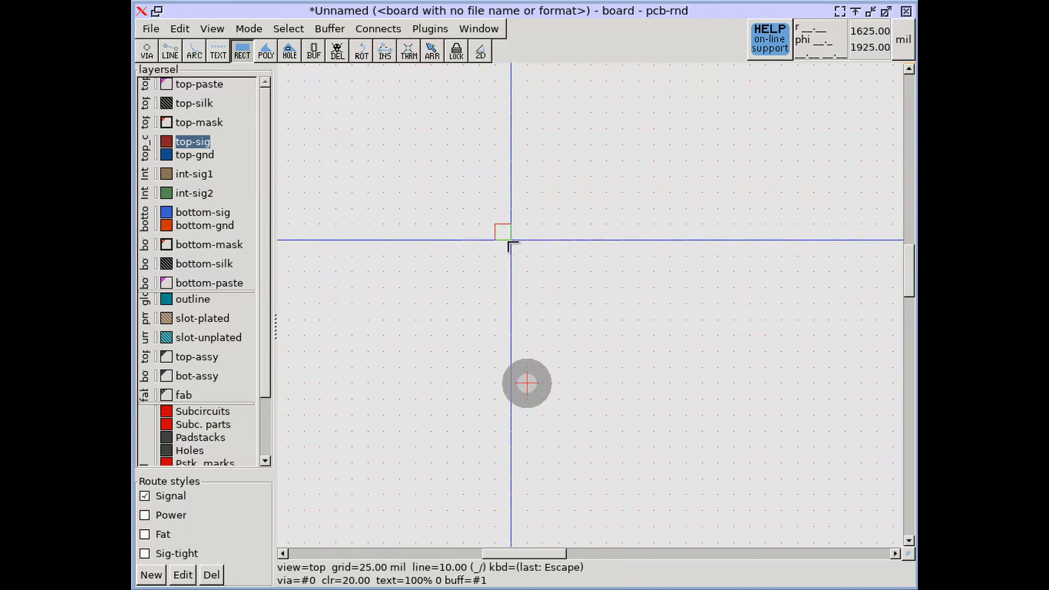
pyautogui.click(511, 241)
pyautogui.press('F11')
# Step: Move the via up to (1650, 1975) mil near the small polygon, and on to (1625, 1950) so it overlaps it
pyautogui.moveTo(526, 382); pyautogui.dragTo(526, 271)
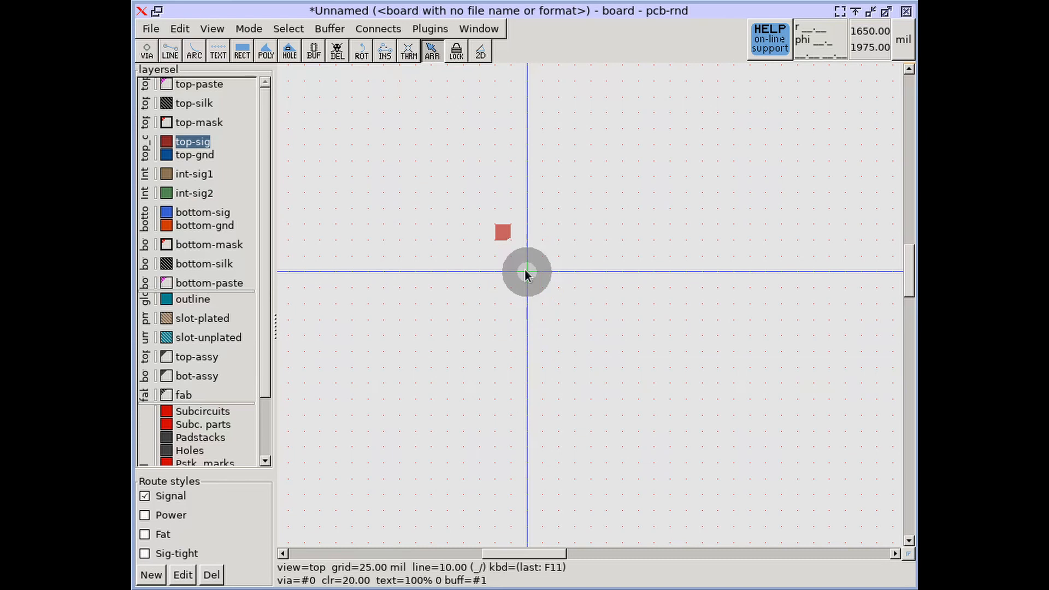
pyautogui.scroll(5, 513, 250)
pyautogui.moveTo(562, 316); pyautogui.dragTo(588, 348, button='middle')
pyautogui.moveTo(589, 348); pyautogui.dragTo(555, 283)
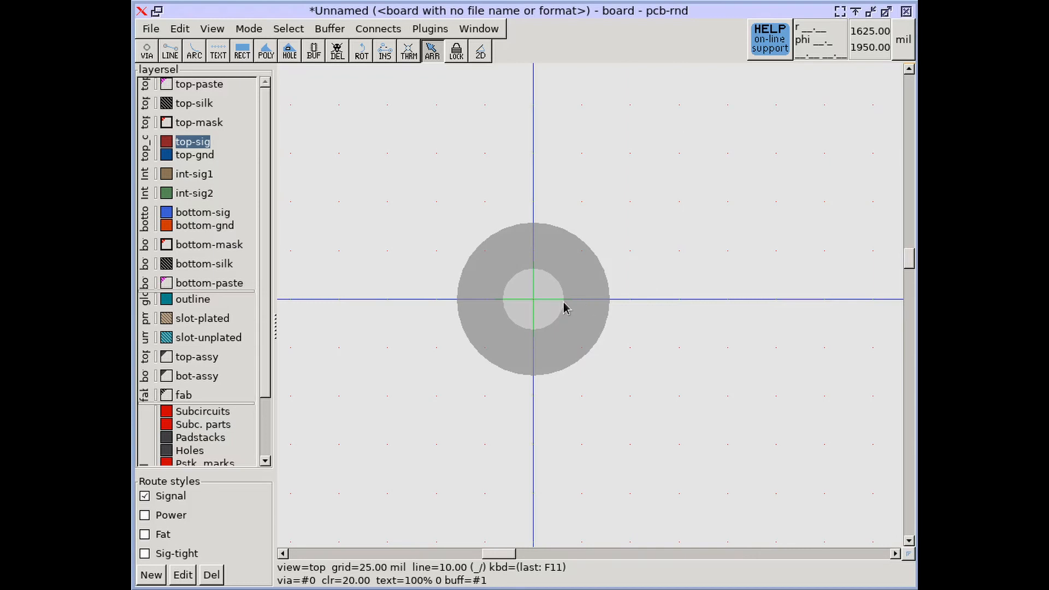
# Step: Turn on the polygon as-drawn frame annotation and move the via clear of the small polygon to (1675, 2025) mil
pyautogui.click(260, 29)
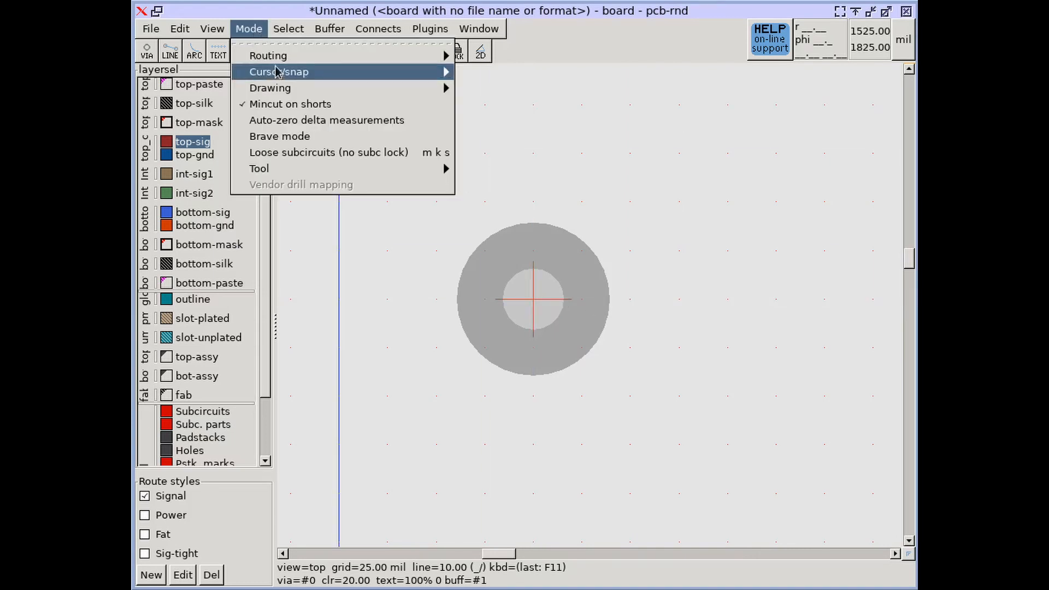
pyautogui.moveTo(307, 89)
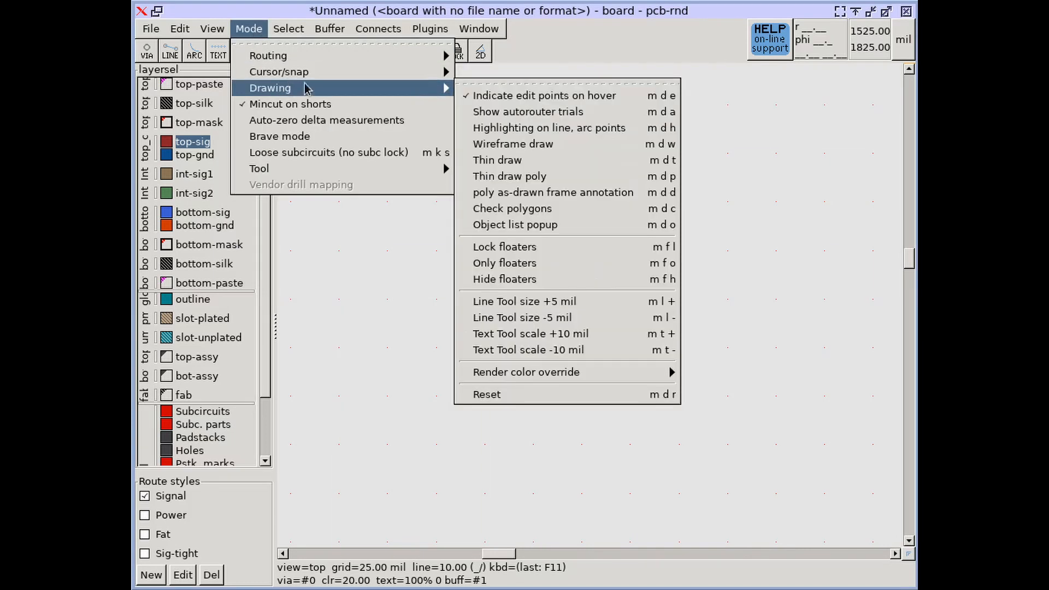
pyautogui.click(561, 193)
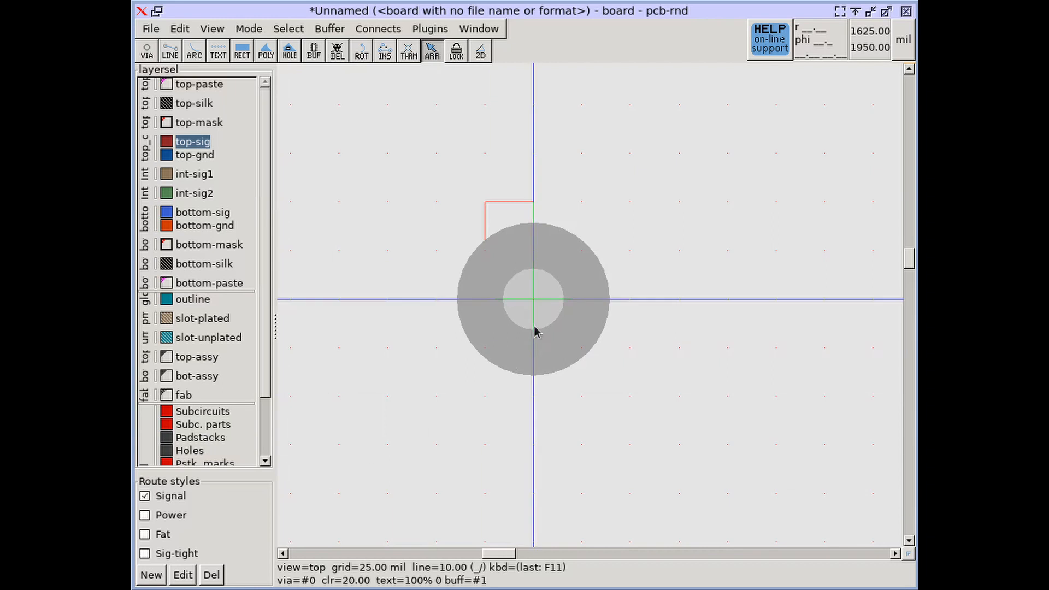
pyautogui.moveTo(535, 311); pyautogui.dragTo(629, 426)
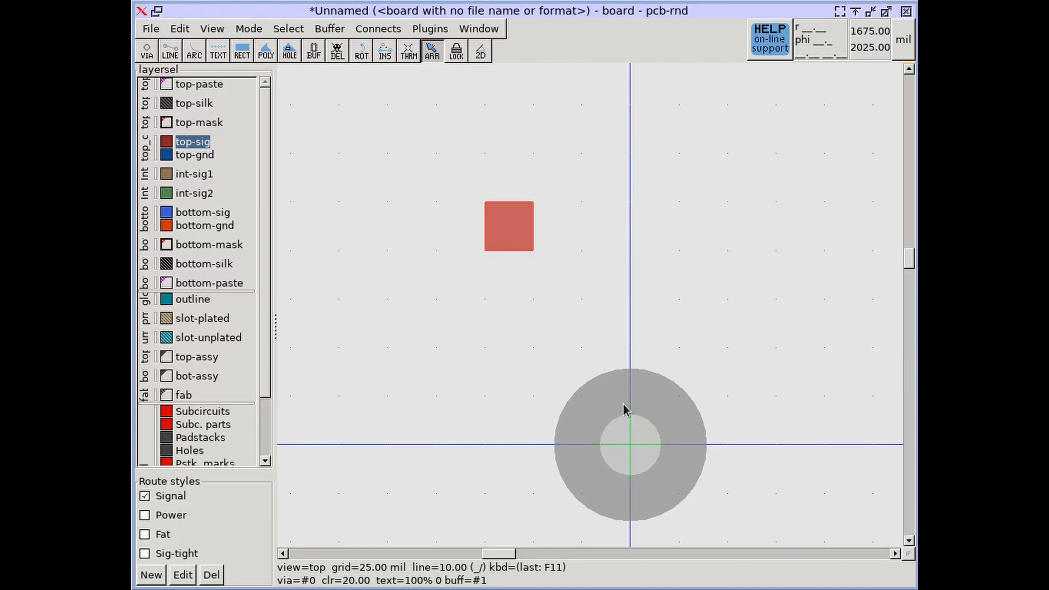
# Step: Draw an open-loop trace on top-sig in the empty lower area, ending inside the loop at (1150, 2950) mil, and place a via there
pyautogui.scroll(-12, 630, 390)
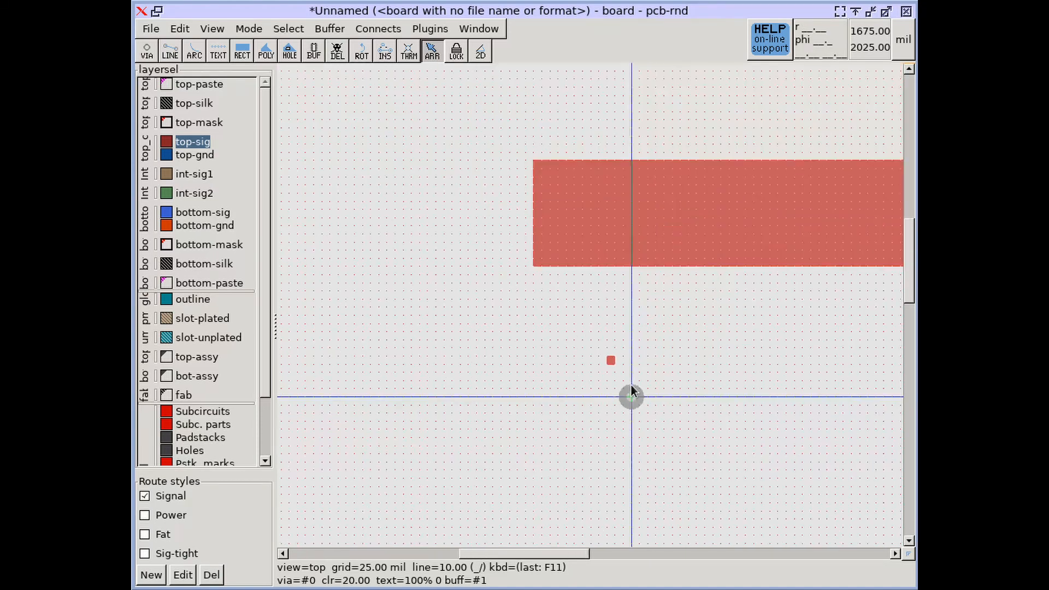
pyautogui.moveTo(593, 368); pyautogui.dragTo(583, 172, button='middle')
pyautogui.scroll(1, 566, 166)
pyautogui.click(171, 50)
pyautogui.click(505, 332)
pyautogui.click(621, 411)
pyautogui.click(609, 331)
pyautogui.click(546, 353)
pyautogui.press('Escape')
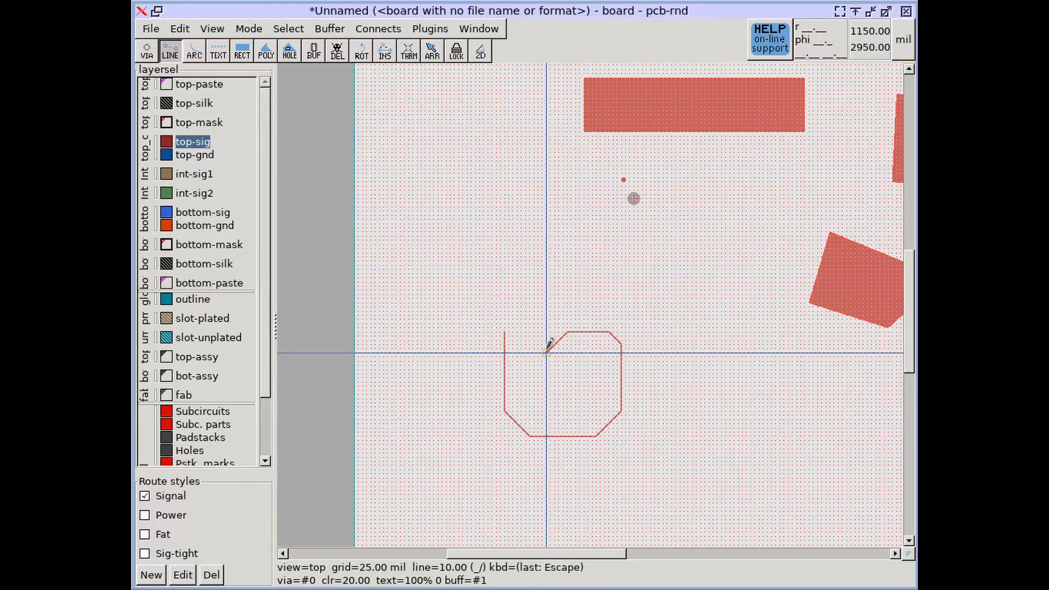
pyautogui.click(153, 54)
pyautogui.click(546, 353)
# Step: Draw a rectangle polygon on top-sig that encloses the whole loop trace and its via, and leave the rectangle tool
pyautogui.click(242, 51)
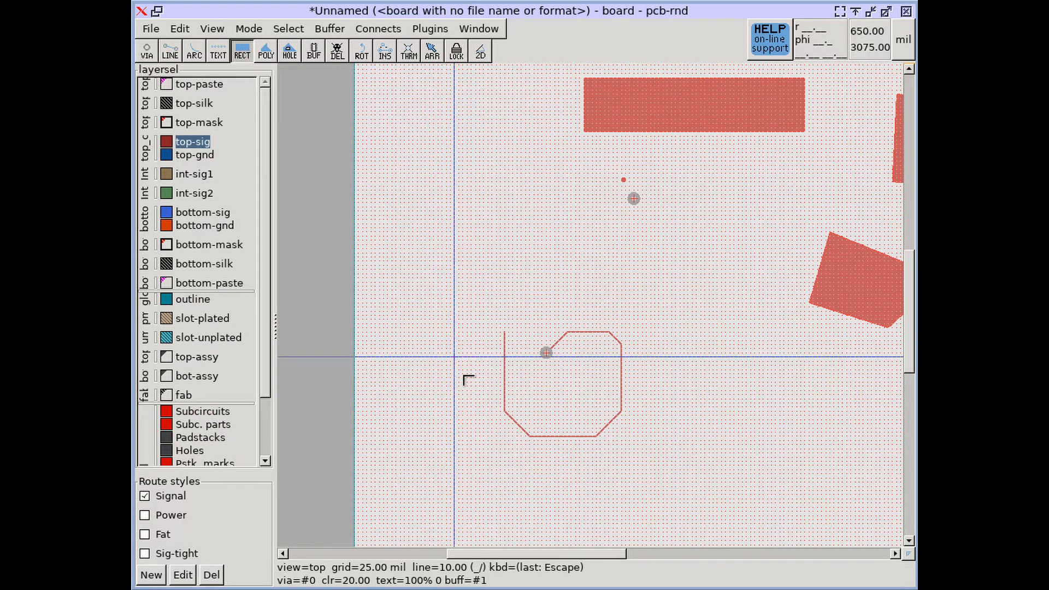
pyautogui.click(471, 295)
pyautogui.click(683, 482)
pyautogui.press('Escape')
pyautogui.scroll(2, 575, 353)
pyautogui.moveTo(575, 353); pyautogui.dragTo(570, 252, button='middle')
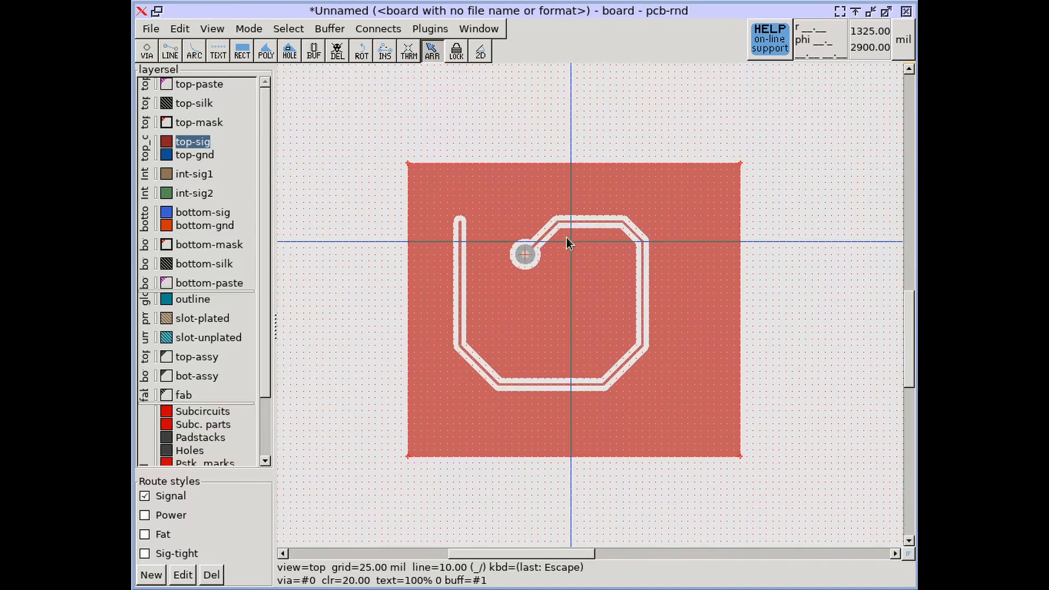
# Step: Place a second via inside the loop trace, slightly below and beside the first one, at about (1300, 3025) mil
pyautogui.click(153, 51)
pyautogui.scroll(2, 561, 287)
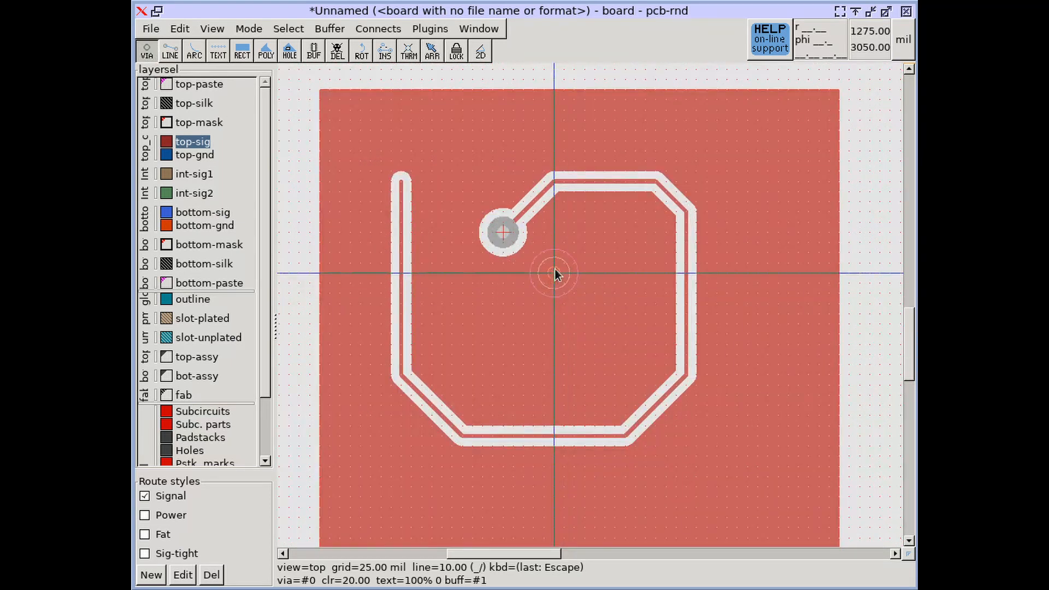
pyautogui.click(564, 263)
# Step: Route a trace from the second via along the inside of the loop through (1550, 3300) mil, ending at (1175, 3300) mil
pyautogui.click(182, 52)
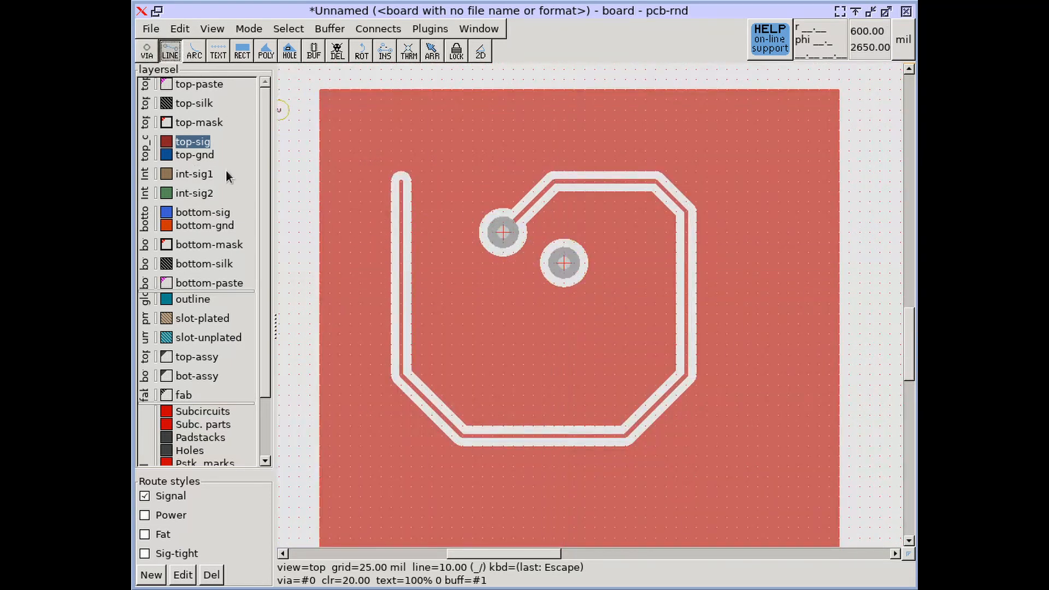
pyautogui.click(564, 263)
pyautogui.click(584, 202)
pyautogui.click(665, 224)
pyautogui.click(665, 375)
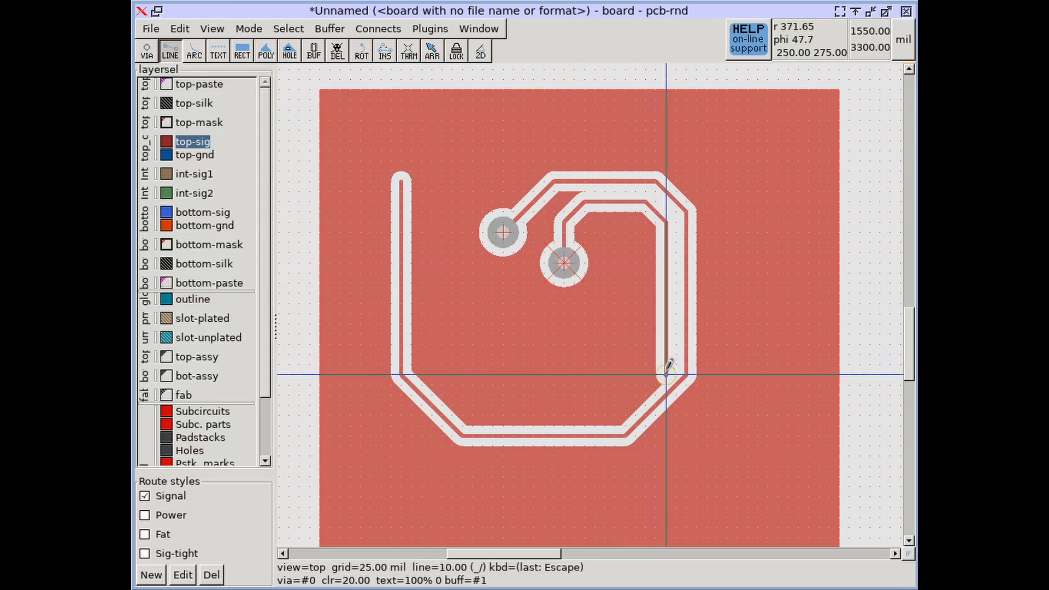
pyautogui.click(511, 376)
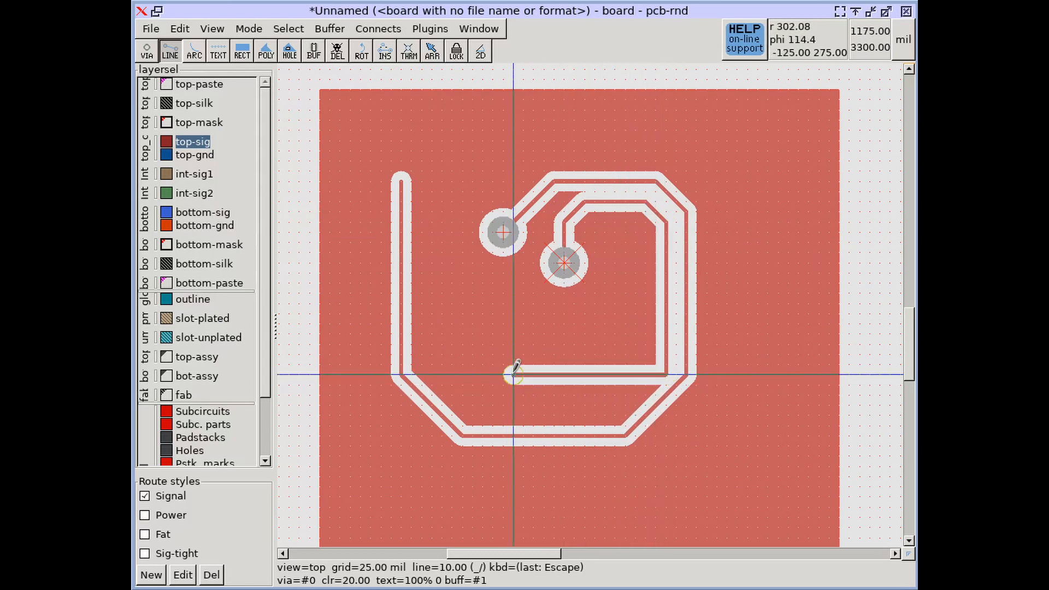
pyautogui.press('Escape')
# Step: Place a via on the inner trace's end at (1175, 3300) mil and give it a thermal connection to the surrounding polygon
pyautogui.click(147, 50)
pyautogui.click(512, 375)
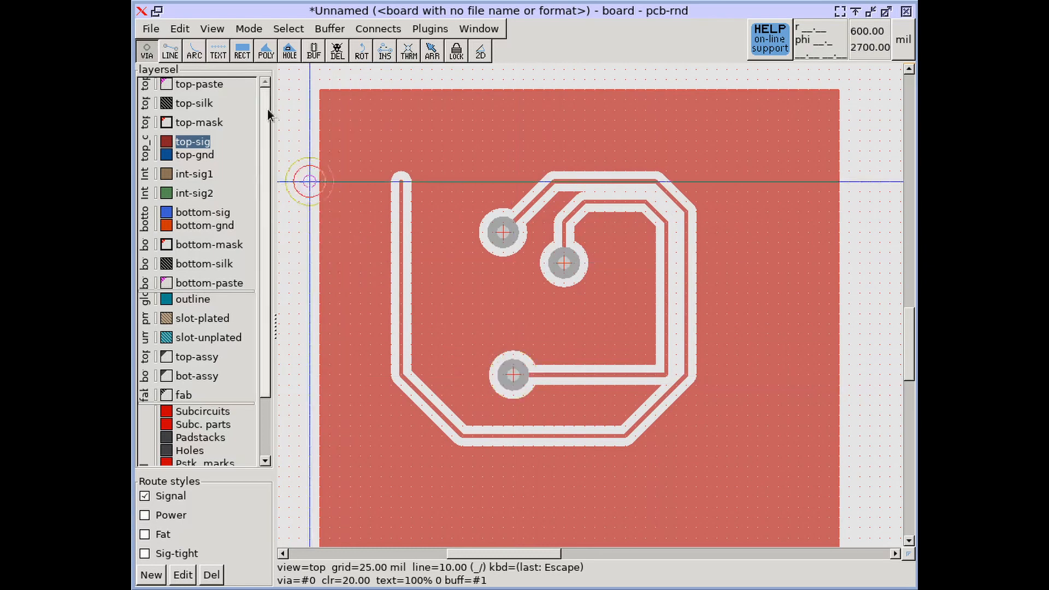
pyautogui.click(408, 50)
pyautogui.click(513, 375)
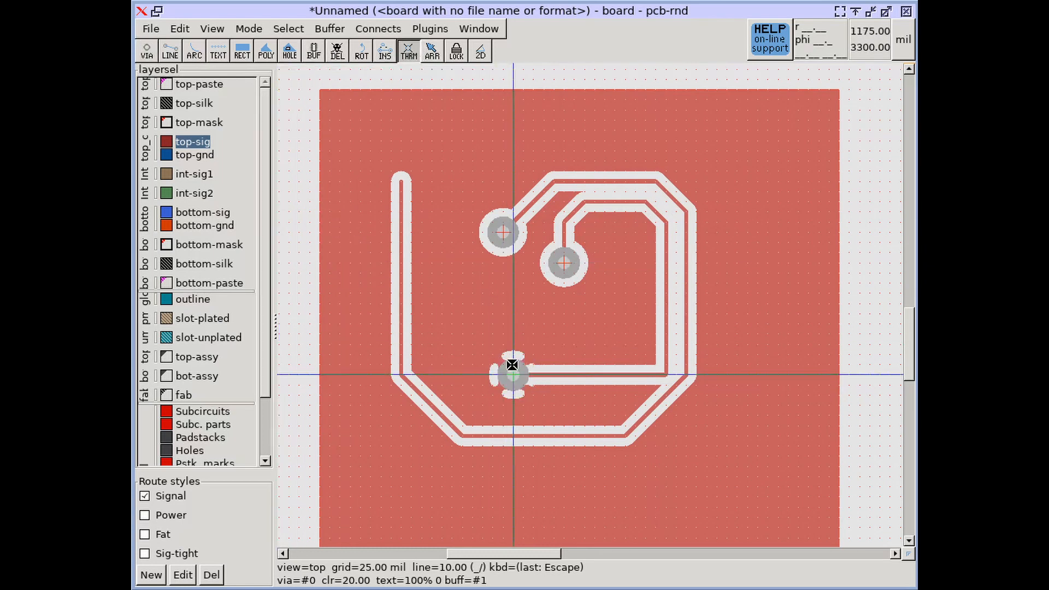
pyautogui.scroll(-1, 573, 297)
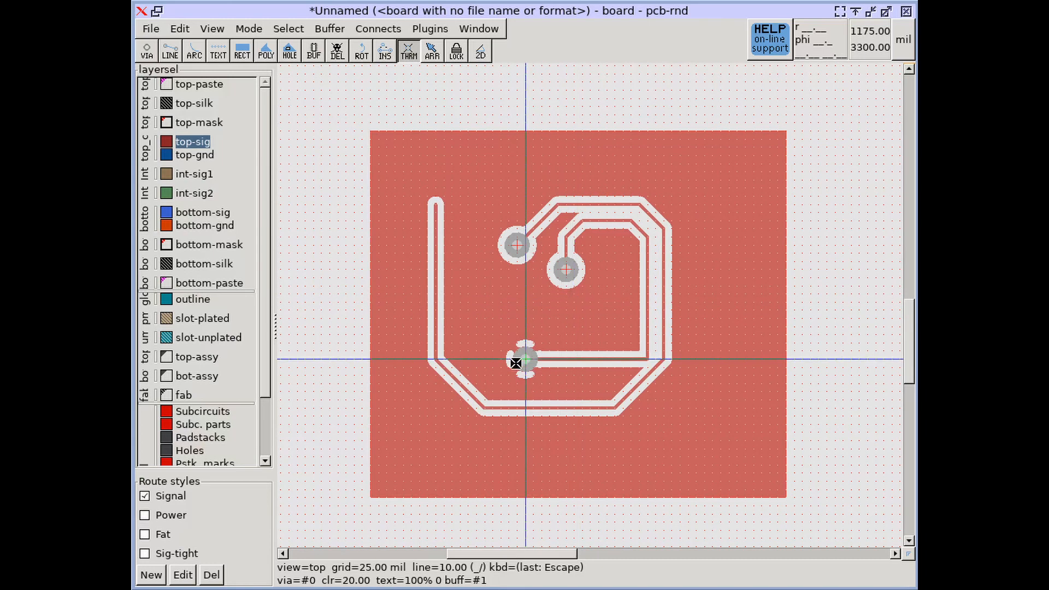